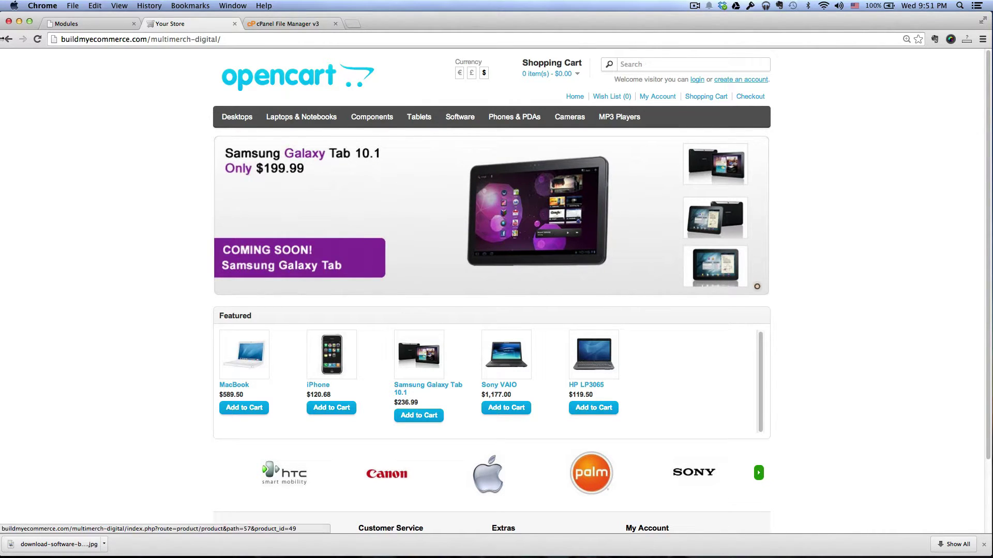
Step: Open the MultiMerch module settings from the admin Extensions > Modules list
{"action": "left_click", "coordinate": [66, 23]}
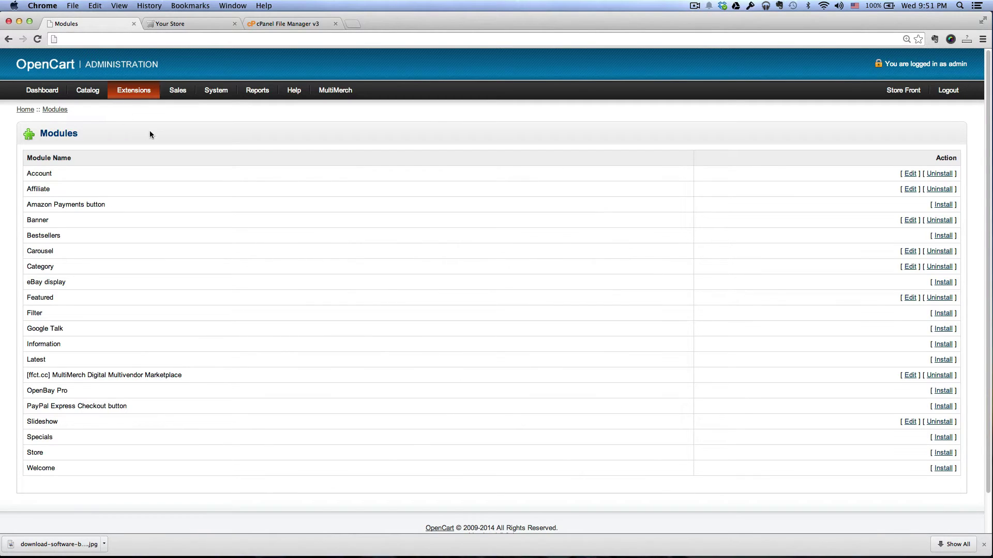
{"action": "left_click", "coordinate": [128, 106]}
{"action": "left_click", "coordinate": [908, 376]}
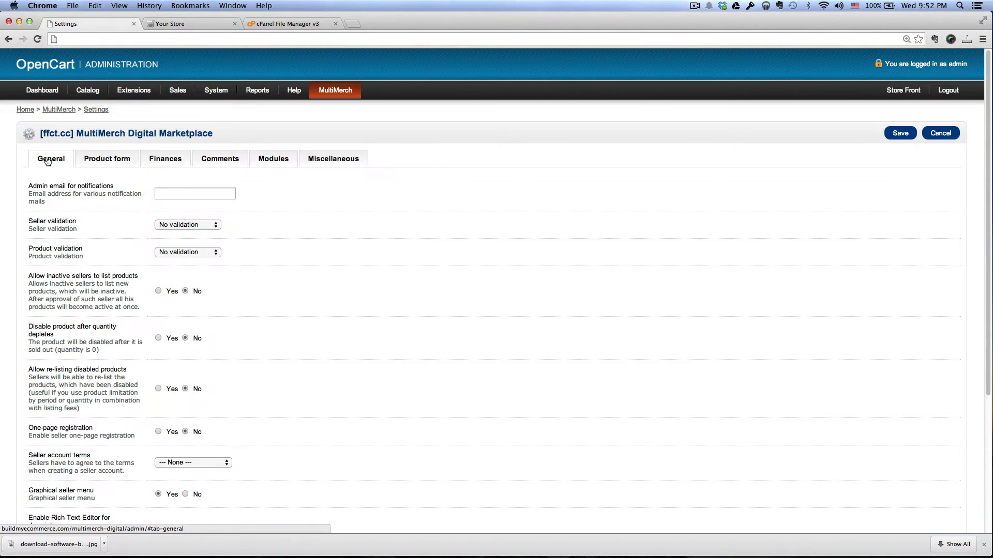
Step: Set One-page registration to Yes, keep seller validation at No validation, and save
{"action": "scroll", "coordinate": [386, 288], "scroll_direction": "down", "scroll_amount": 5}
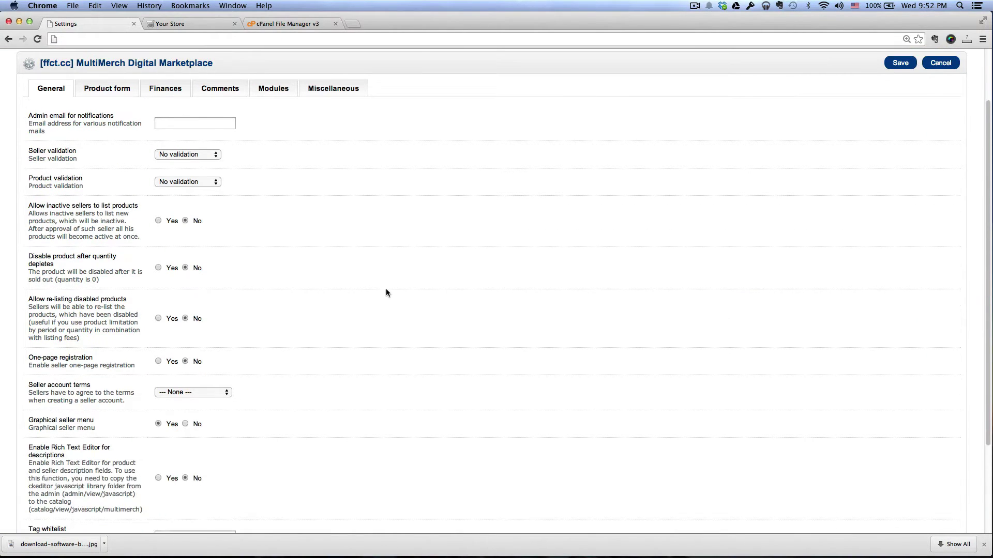
{"action": "scroll", "coordinate": [356, 288], "scroll_direction": "up", "scroll_amount": 1}
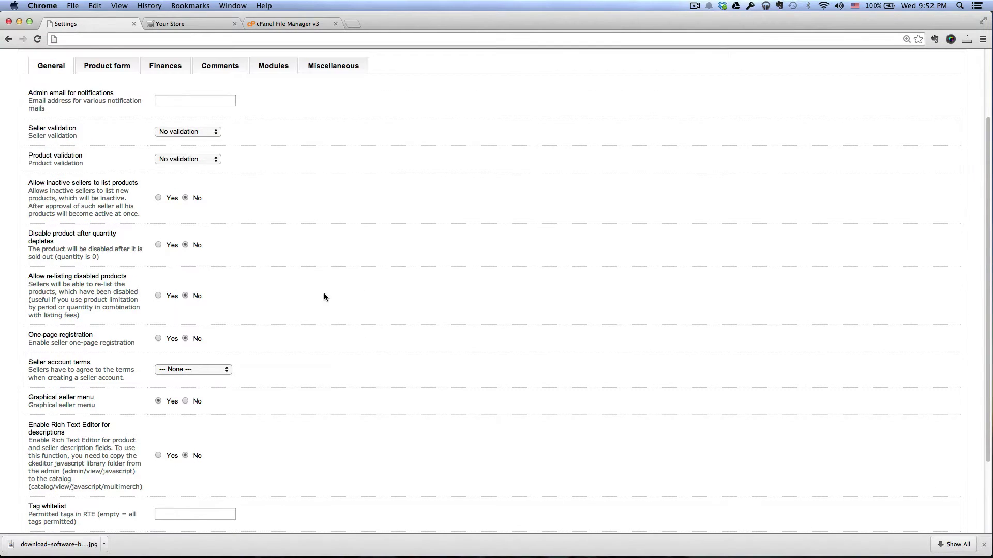
{"action": "left_click_drag", "start_coordinate": [29, 334], "coordinate": [96, 335]}
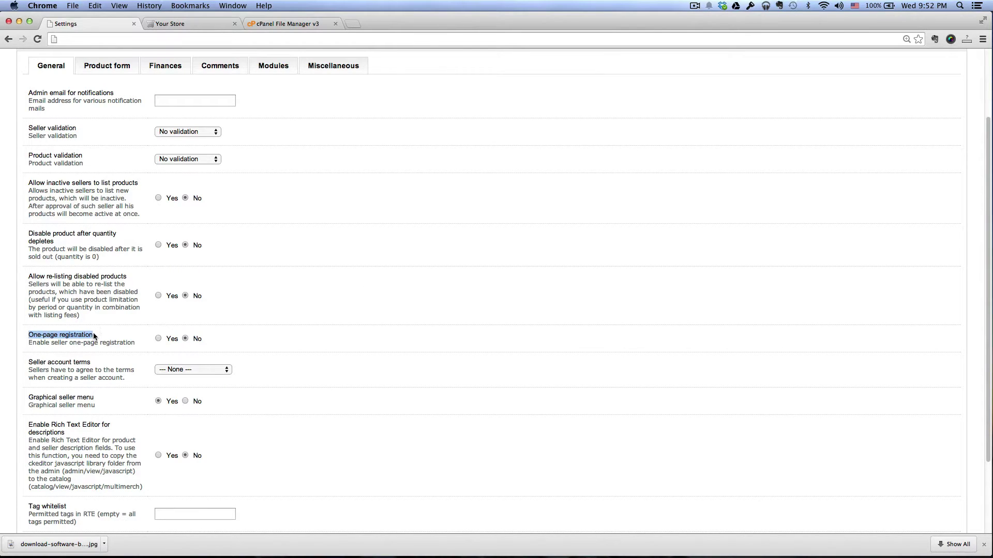
{"action": "left_click", "coordinate": [159, 338]}
{"action": "scroll", "coordinate": [282, 332], "scroll_direction": "up", "scroll_amount": 4}
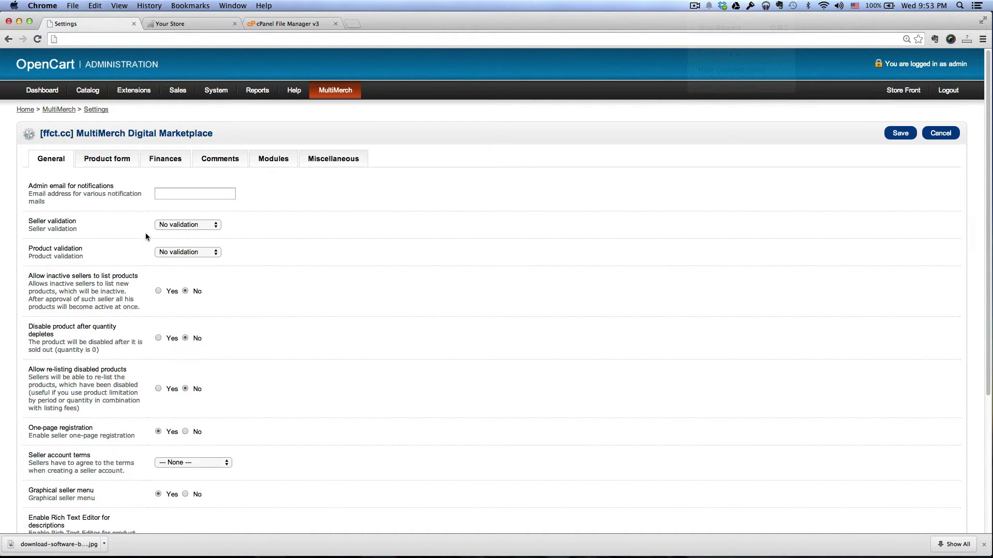
{"action": "left_click", "coordinate": [189, 226]}
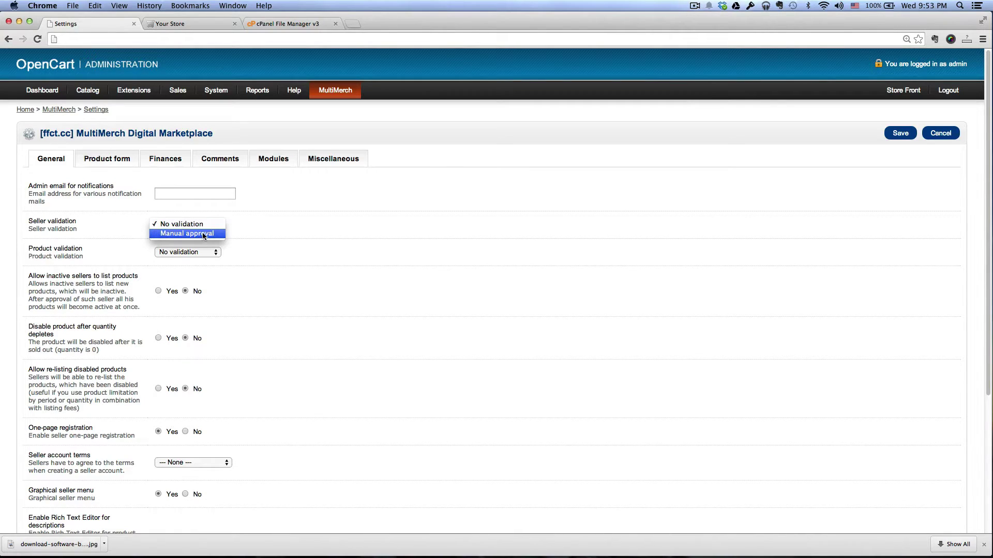
{"action": "left_click", "coordinate": [209, 225]}
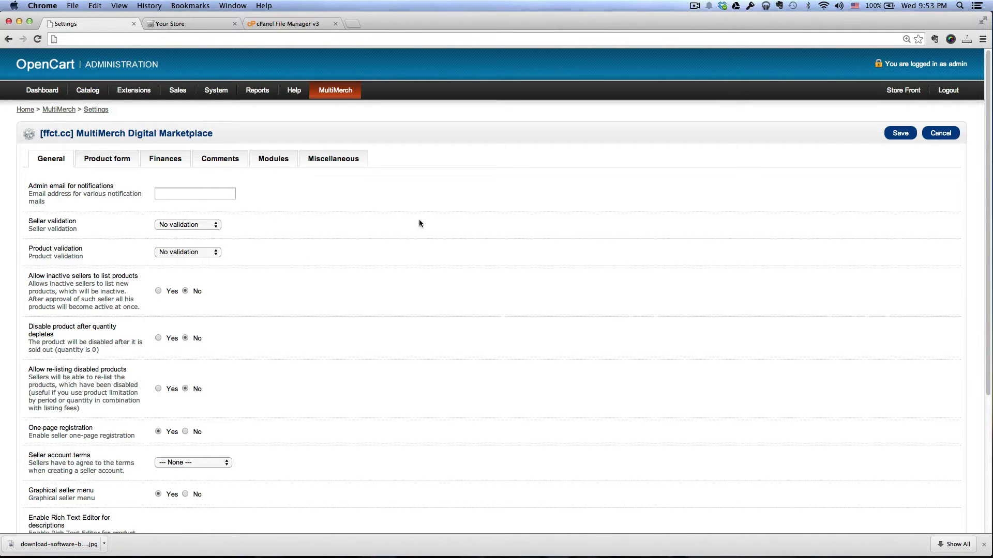
{"action": "left_click", "coordinate": [899, 134]}
Step: Reload the storefront and open the 'Create a seller account' registration form
{"action": "left_click", "coordinate": [166, 24]}
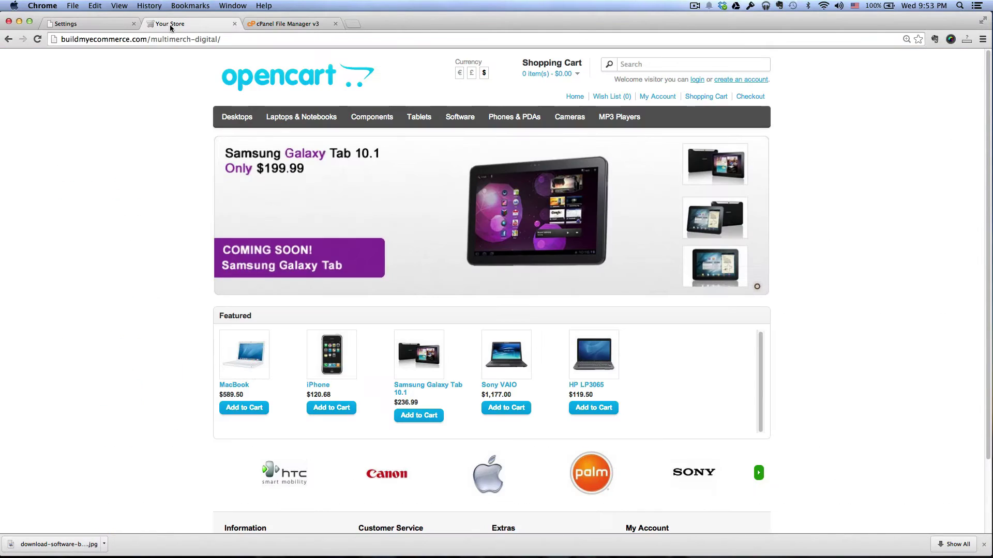
{"action": "left_click", "coordinate": [38, 40]}
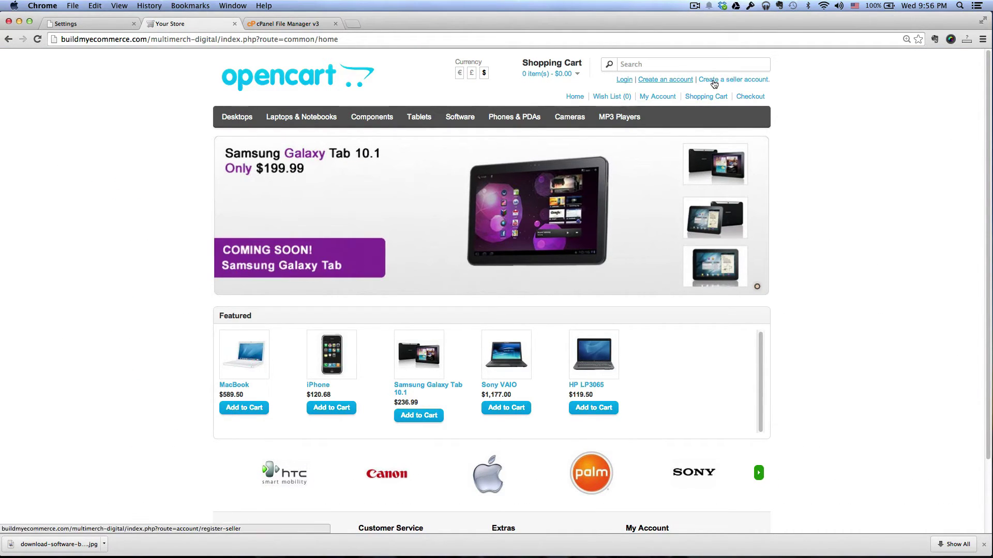
{"action": "left_click", "coordinate": [735, 80]}
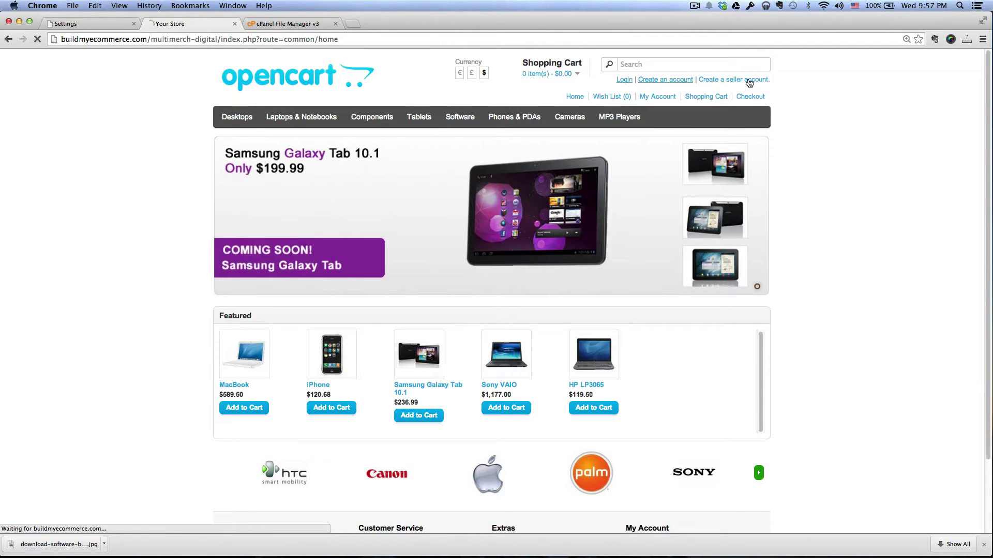
Step: Fill in the seller's first name, last name, e-mail address and telephone number
{"action": "left_click", "coordinate": [371, 229]}
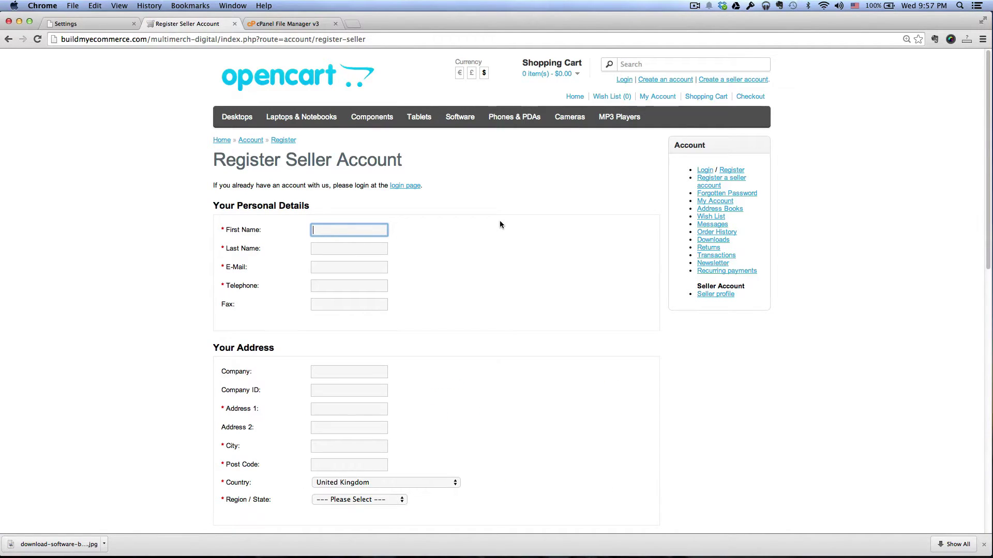
{"action": "type", "text": "Seller"}
{"action": "key", "text": "Tab"}
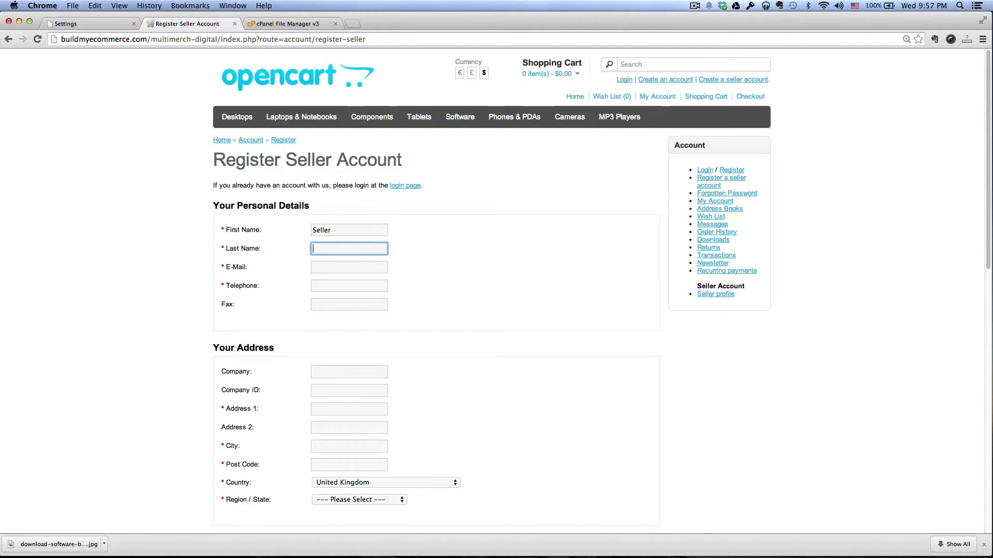
{"action": "type", "text": "One"}
{"action": "key", "text": "Tab"}
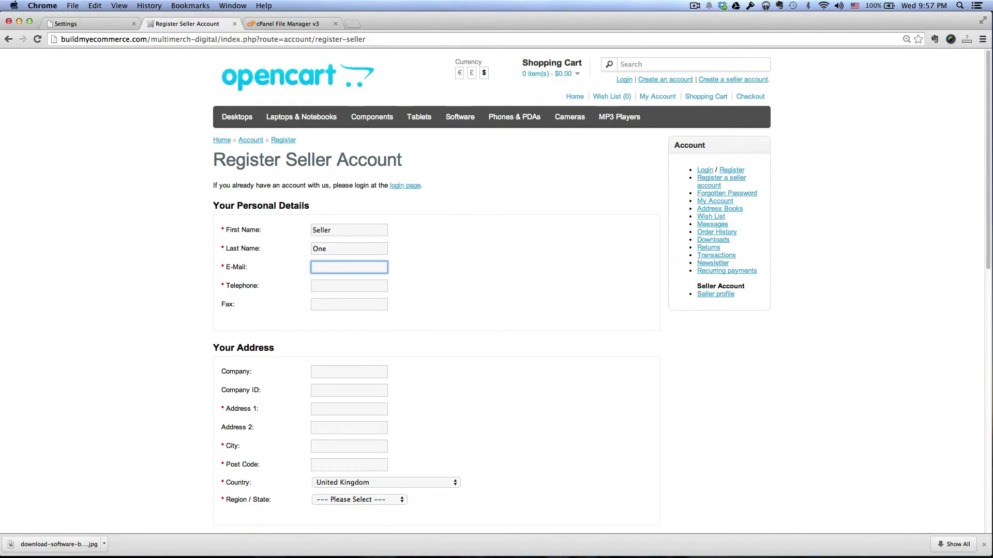
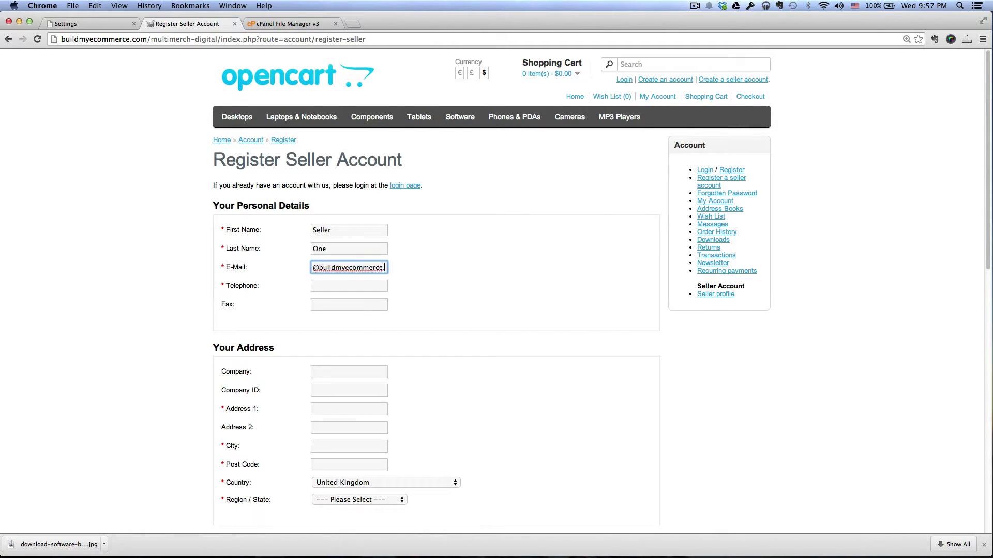
{"action": "key", "text": "Tab"}
{"action": "type", "text": "8888888888"}
{"action": "scroll", "coordinate": [557, 284], "scroll_direction": "down", "scroll_amount": 5}
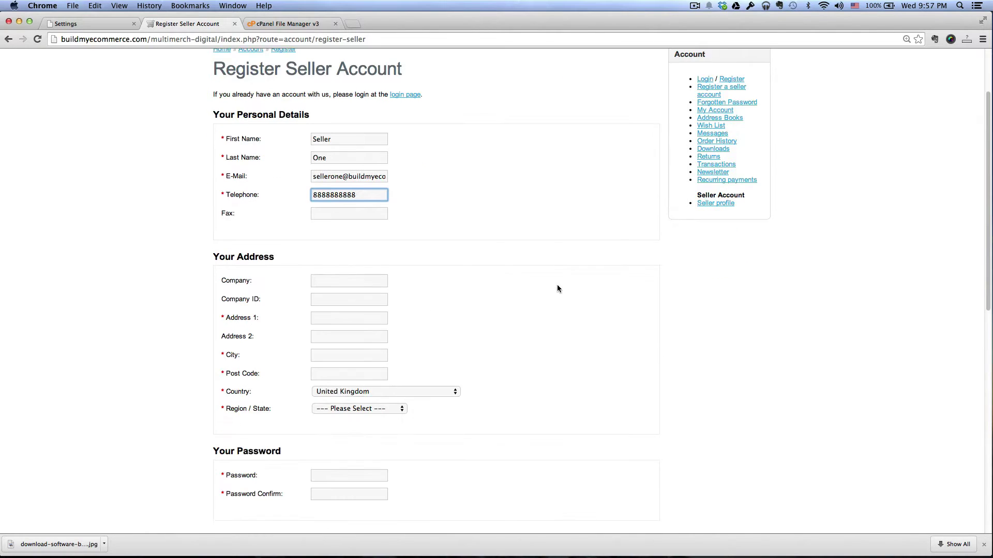
Step: Enter address 'Test Street', city 'Test City' and post code 22222
{"action": "left_click", "coordinate": [367, 299]}
{"action": "type", "text": "Test Street"}
{"action": "key", "text": "Tab"}
{"action": "key", "text": "Tab"}
{"action": "type", "text": "Test City"}
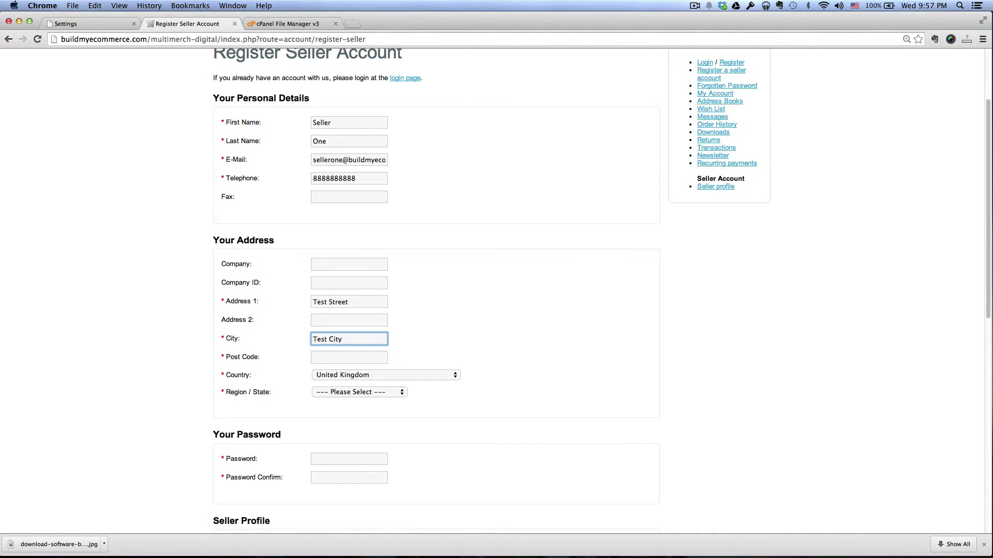
{"action": "key", "text": "Tab"}
{"action": "type", "text": "22222"}
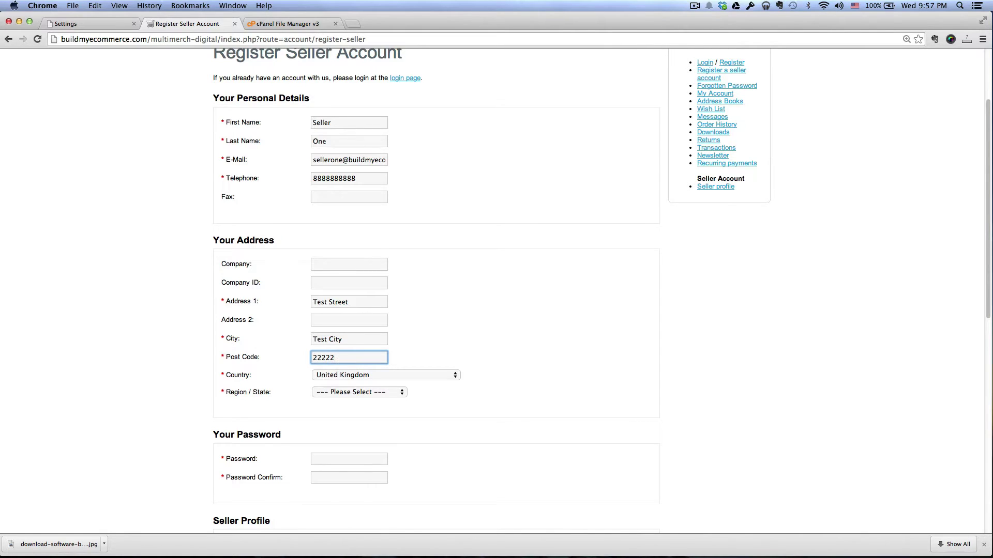
Step: Set the country to United States and the region / state to Alabama
{"action": "scroll", "coordinate": [420, 344], "scroll_direction": "down", "scroll_amount": 1}
{"action": "left_click", "coordinate": [417, 358]}
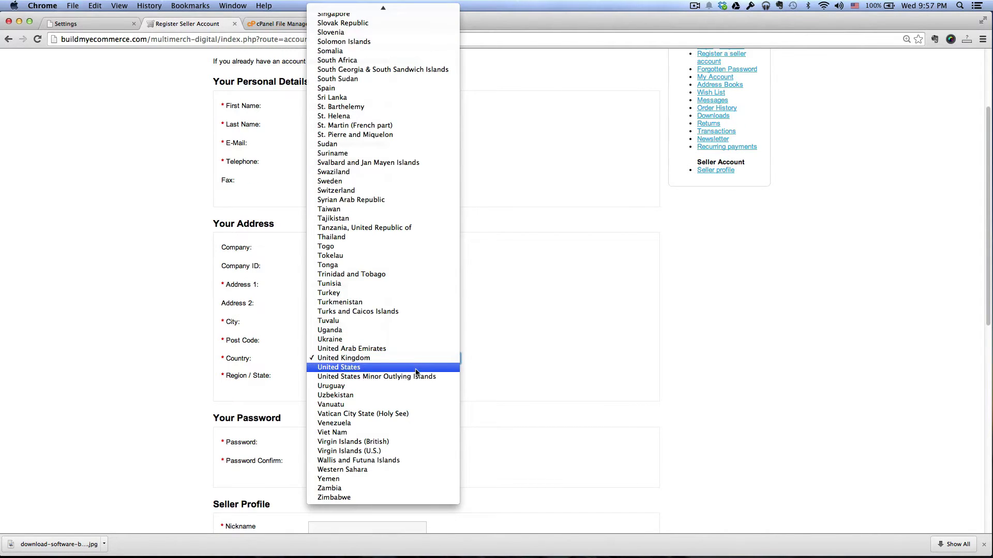
{"action": "left_click", "coordinate": [417, 367]}
{"action": "left_click", "coordinate": [401, 376]}
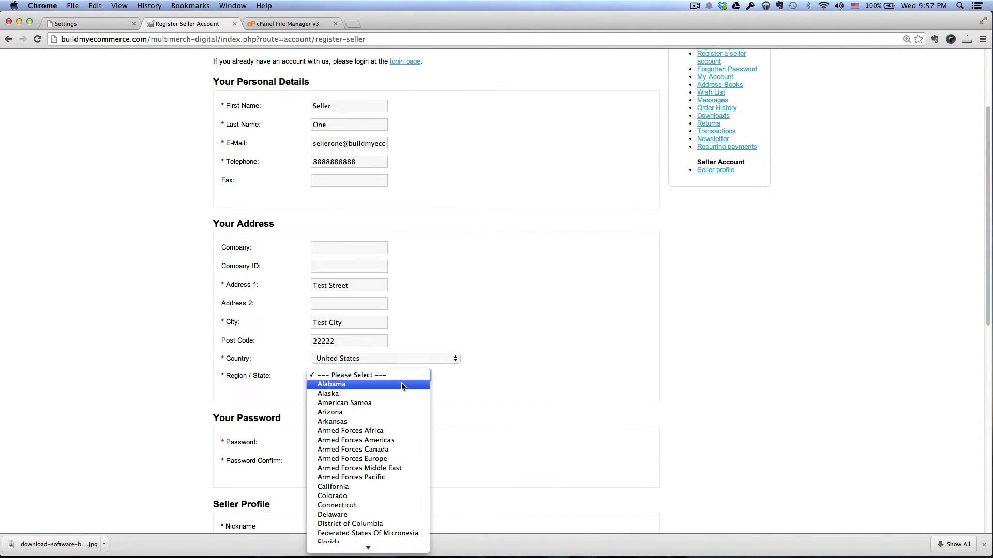
{"action": "left_click", "coordinate": [402, 385]}
Step: Enter the account password in the Password field
{"action": "scroll", "coordinate": [531, 377], "scroll_direction": "down", "scroll_amount": 5}
{"action": "left_click", "coordinate": [333, 265]}
{"action": "type", "text": "•••••••••••"}
{"action": "key", "text": "Tab"}
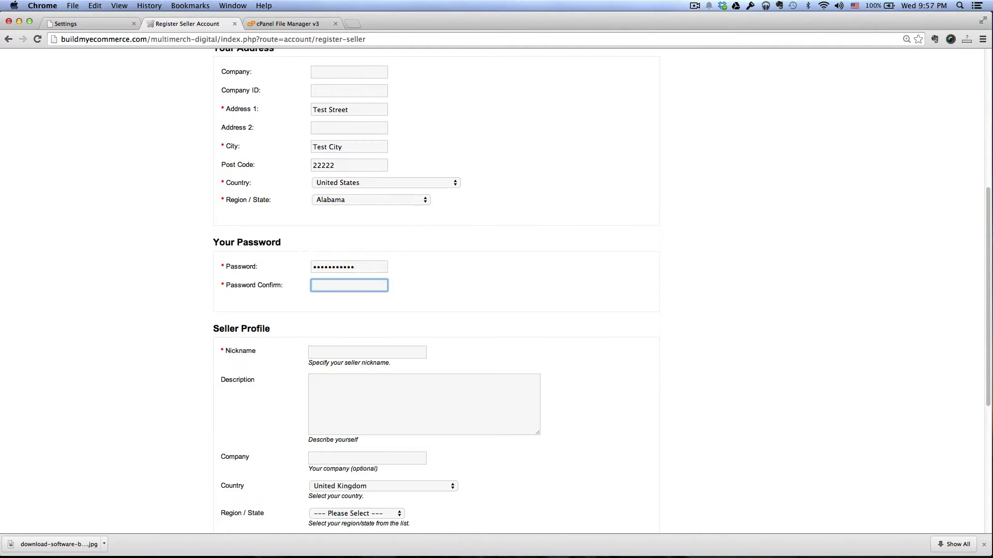
Step: Type the same password into Password Confirm
{"action": "type", "text": "•••••••••••"}
{"action": "scroll", "coordinate": [396, 290], "scroll_direction": "down", "scroll_amount": 5}
{"action": "left_click", "coordinate": [637, 187]}
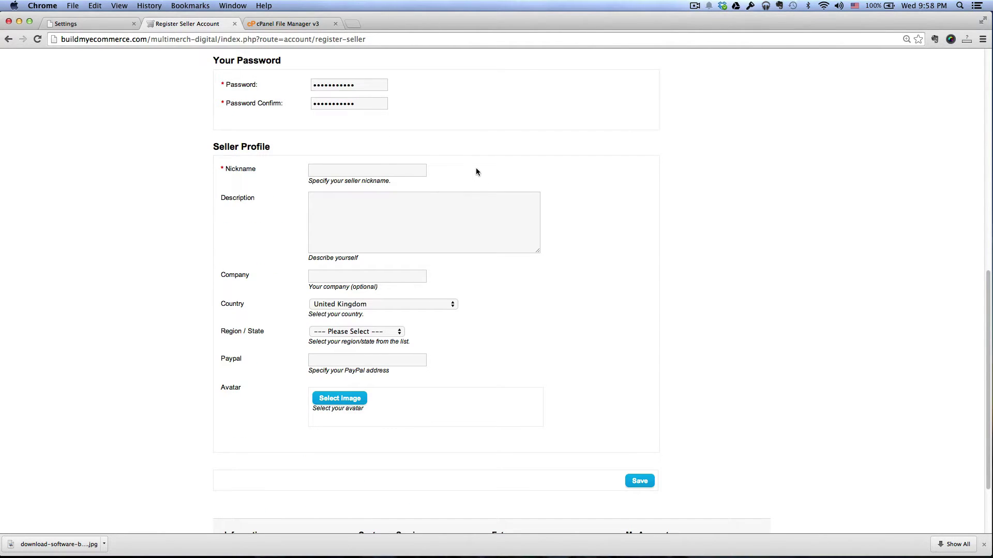
Step: Give the seller profile nickname 'Seller_One_Store', country United States and region Alabama
{"action": "left_click", "coordinate": [387, 165]}
{"action": "type", "text": "Seller_One_Store"}
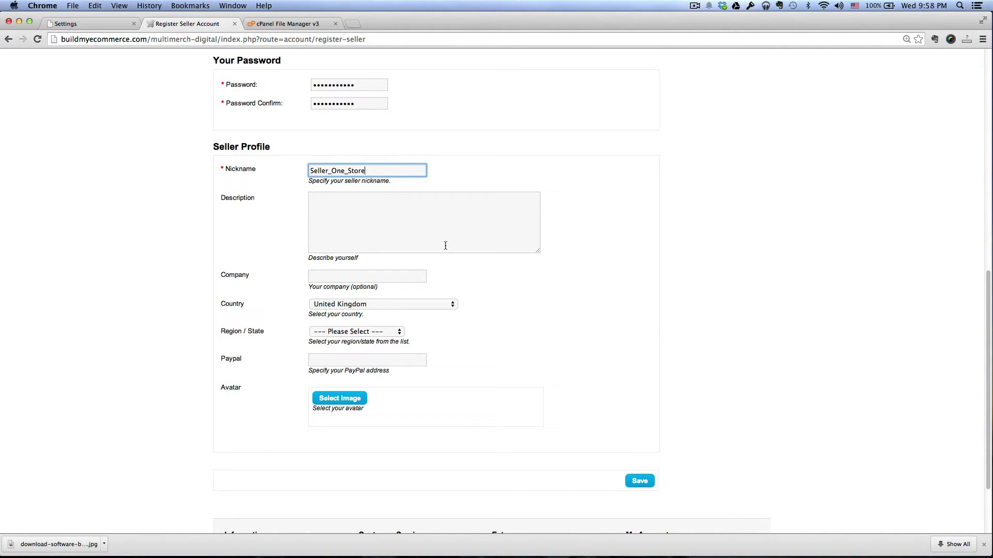
{"action": "left_click", "coordinate": [448, 305]}
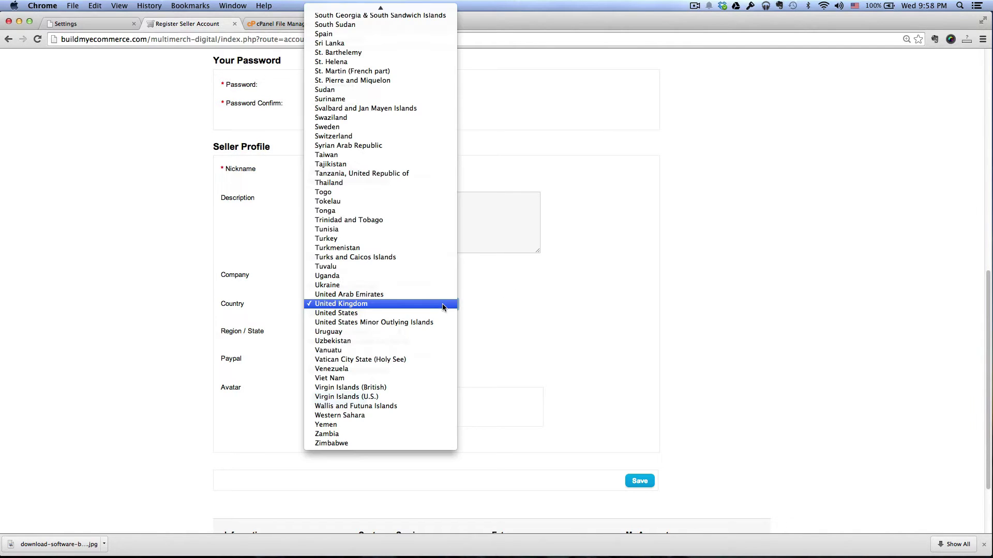
{"action": "left_click", "coordinate": [459, 309]}
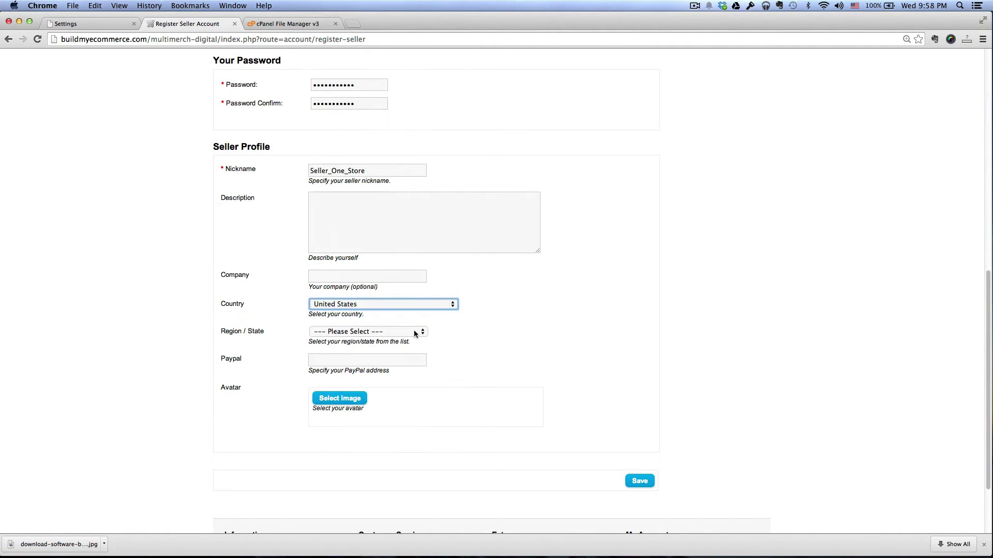
{"action": "left_click", "coordinate": [414, 330]}
{"action": "left_click", "coordinate": [414, 342]}
{"action": "left_click", "coordinate": [570, 345]}
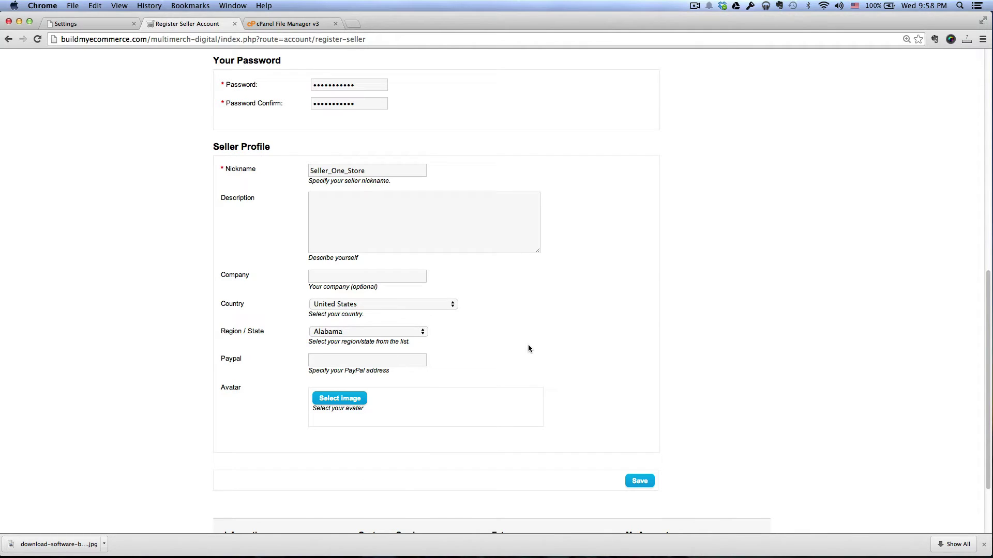
Step: Copy the seller's e-mail address into the PayPal address field
{"action": "left_click", "coordinate": [395, 362]}
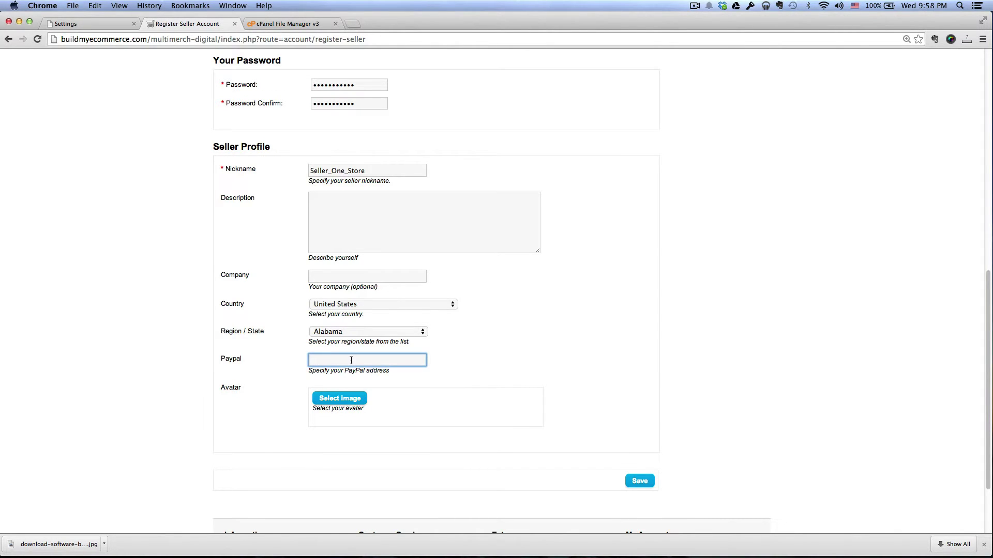
{"action": "scroll", "coordinate": [351, 360], "scroll_direction": "up", "scroll_amount": 10}
{"action": "left_click", "coordinate": [344, 172]}
{"action": "key", "text": "super+a"}
{"action": "left_click", "coordinate": [538, 178]}
{"action": "scroll", "coordinate": [541, 316], "scroll_direction": "down", "scroll_amount": 10}
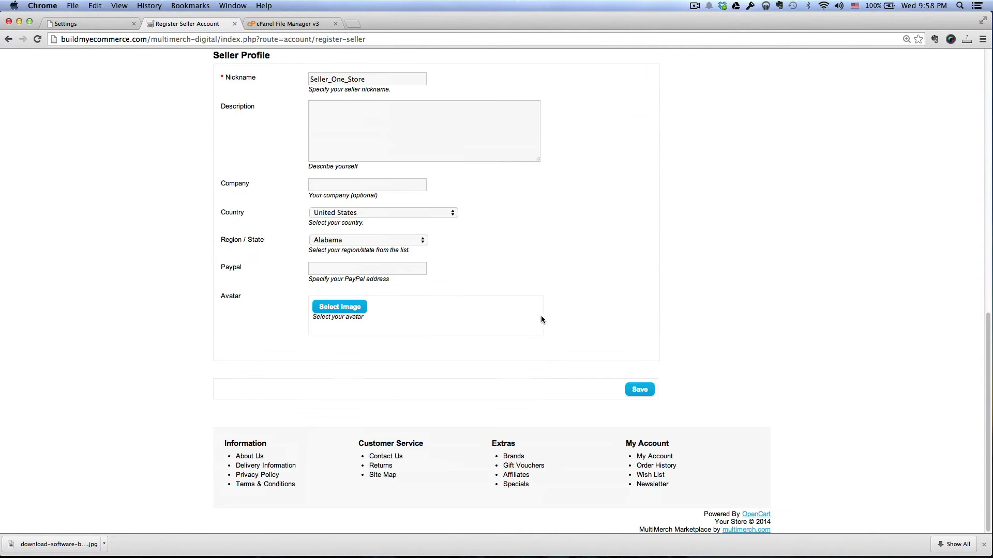
{"action": "left_click", "coordinate": [381, 266]}
{"action": "key", "text": "super+v"}
{"action": "left_click", "coordinate": [553, 267]}
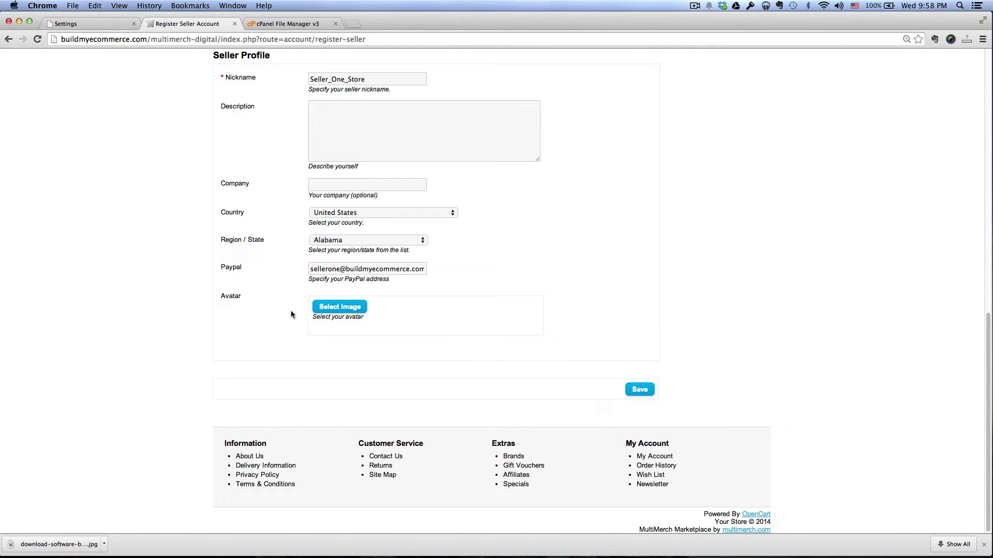
Step: Upload avatar_multimerch.png from the _assets folder as the avatar and save the seller account
{"action": "left_click", "coordinate": [331, 309]}
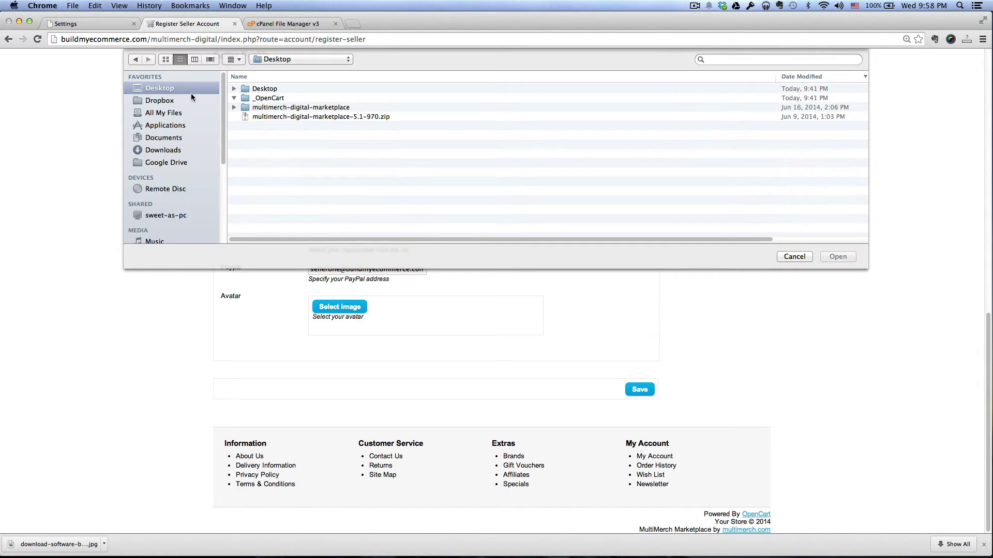
{"action": "left_click", "coordinate": [234, 107]}
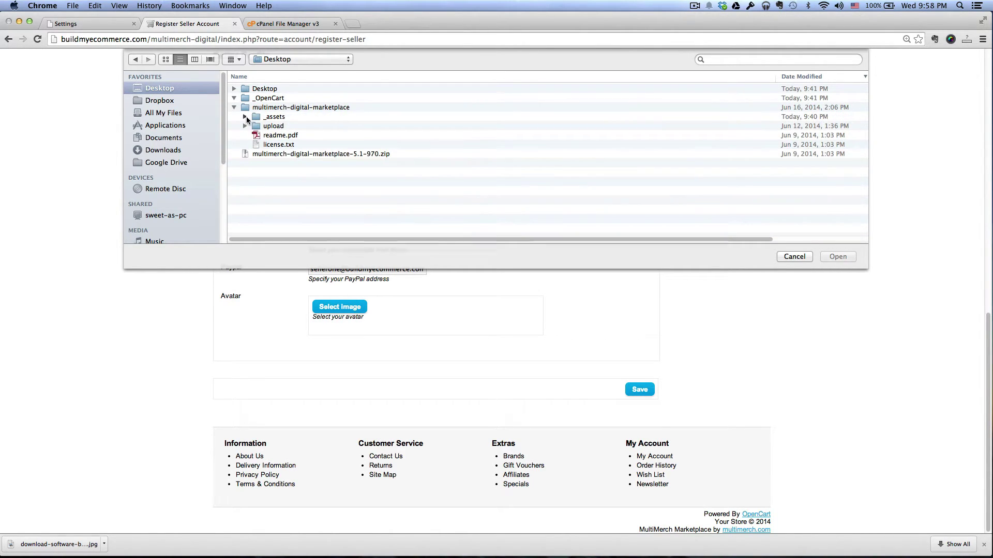
{"action": "left_click", "coordinate": [245, 116]}
{"action": "left_click", "coordinate": [316, 135]}
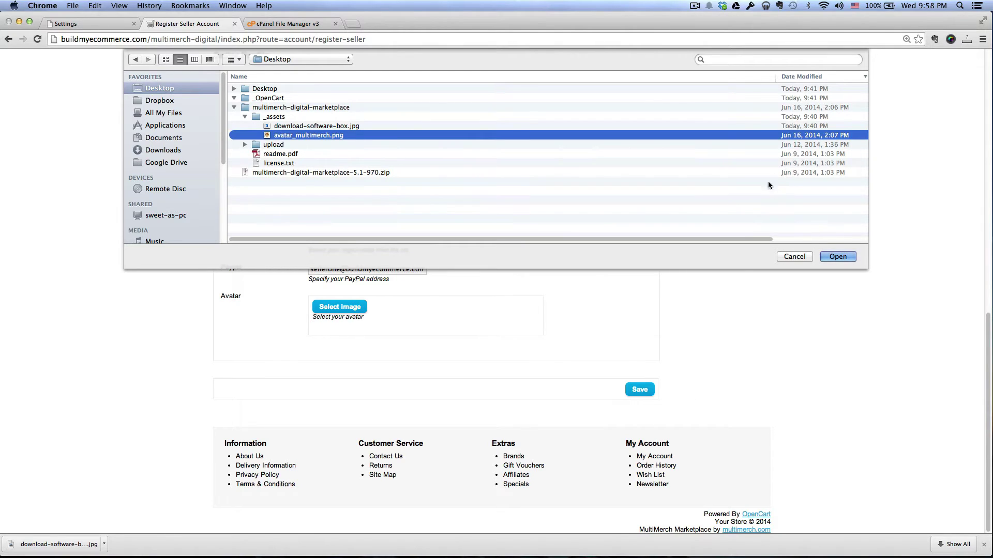
{"action": "left_click", "coordinate": [837, 256]}
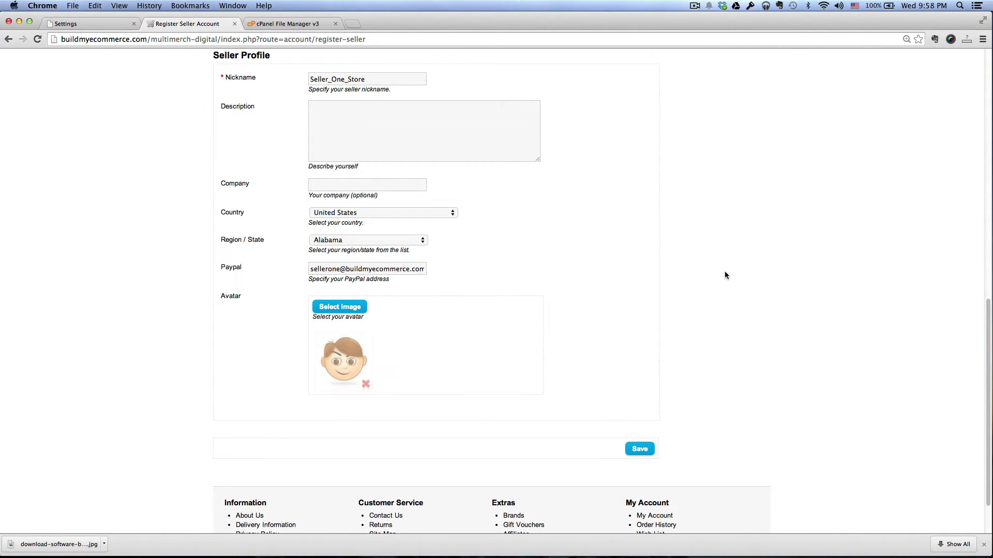
{"action": "left_click", "coordinate": [640, 448]}
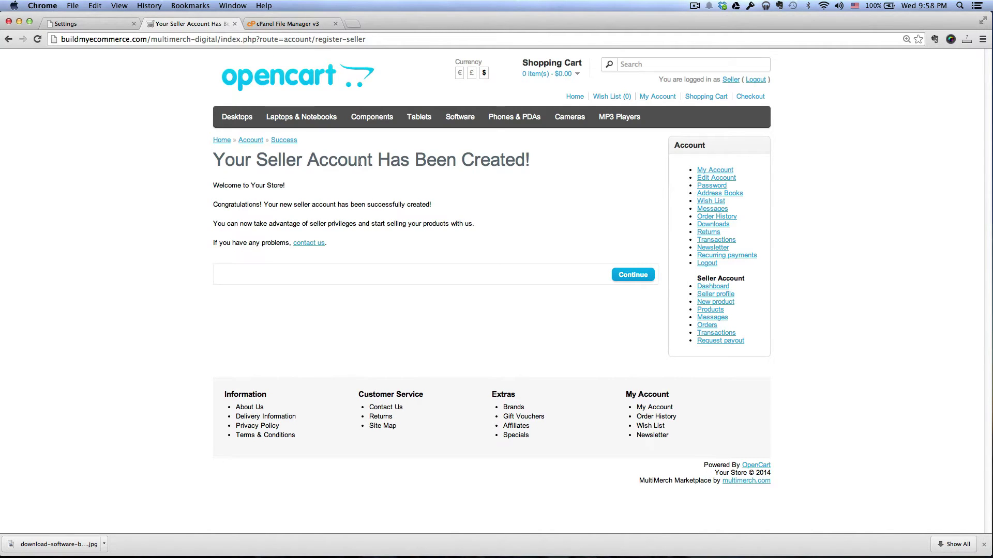
Step: Continue to the Seller Dashboard and check its Sale fee line reading 20.00%
{"action": "left_click", "coordinate": [633, 278]}
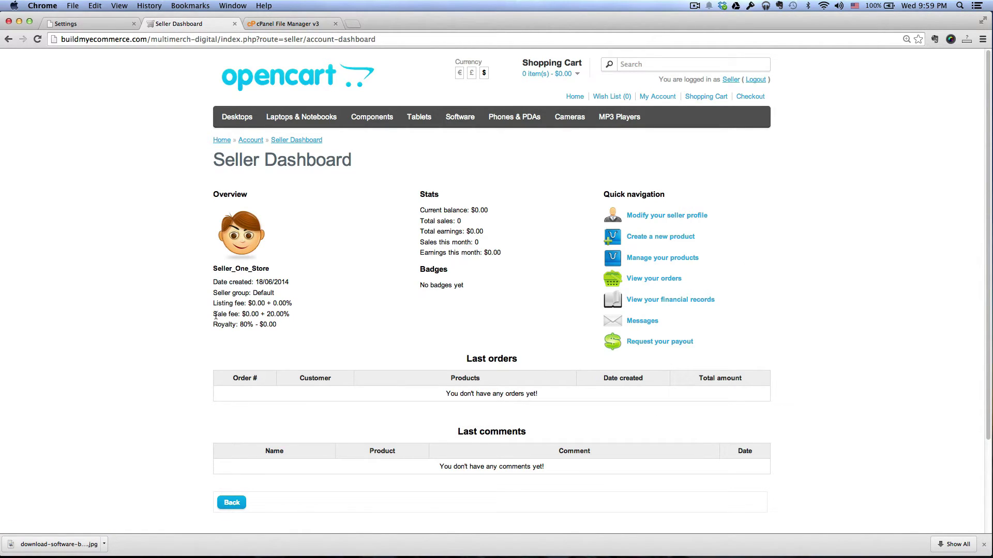
{"action": "left_click_drag", "start_coordinate": [213, 315], "coordinate": [291, 314]}
{"action": "left_click", "coordinate": [302, 324]}
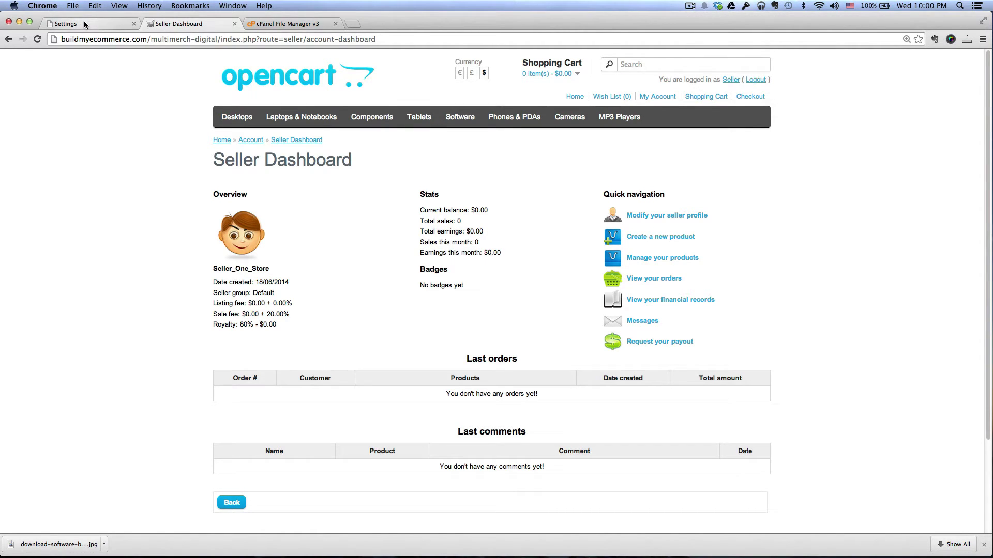
Step: Edit the Default seller group under MultiMerch > Seller groups and inspect its 20.00% sale fee
{"action": "left_click", "coordinate": [84, 23]}
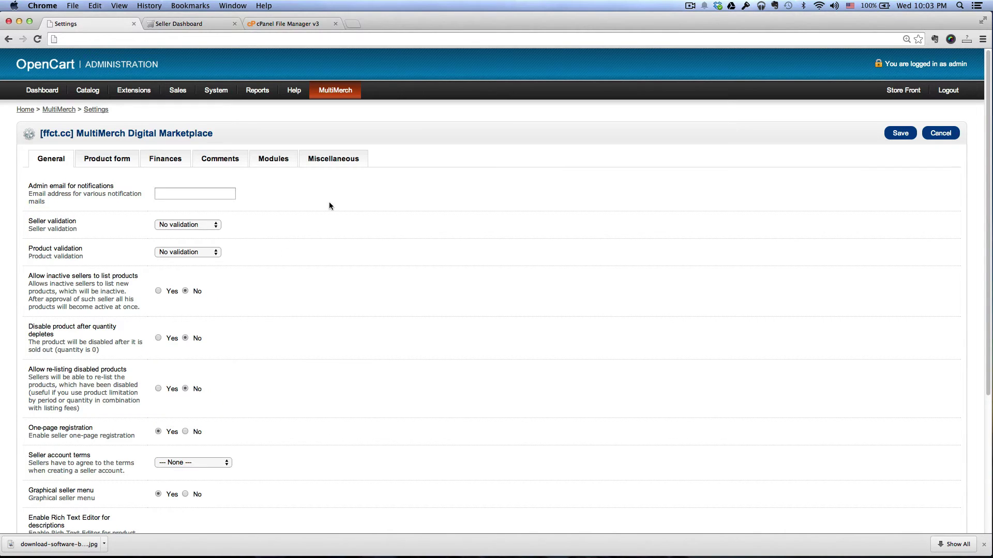
{"action": "mouse_move", "coordinate": [335, 91]}
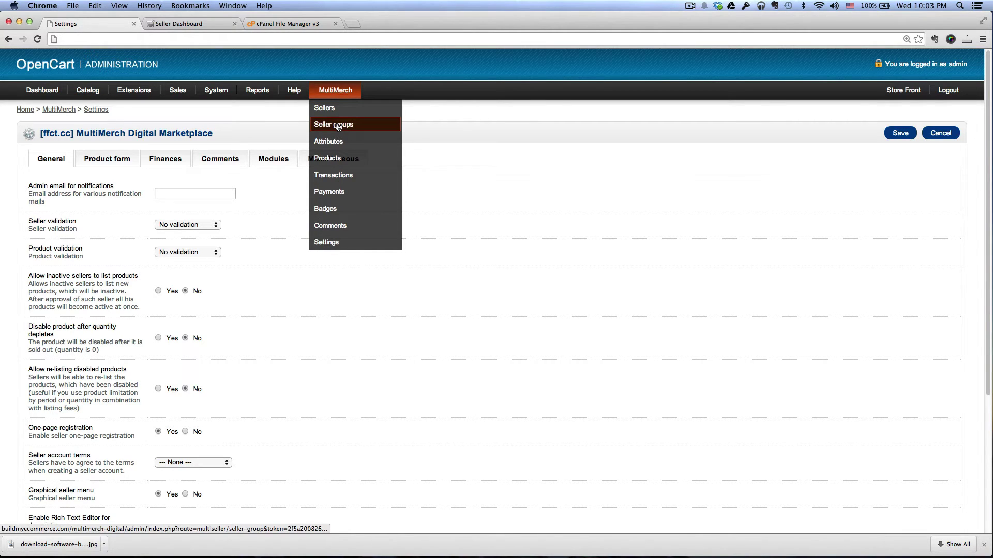
{"action": "left_click", "coordinate": [337, 125]}
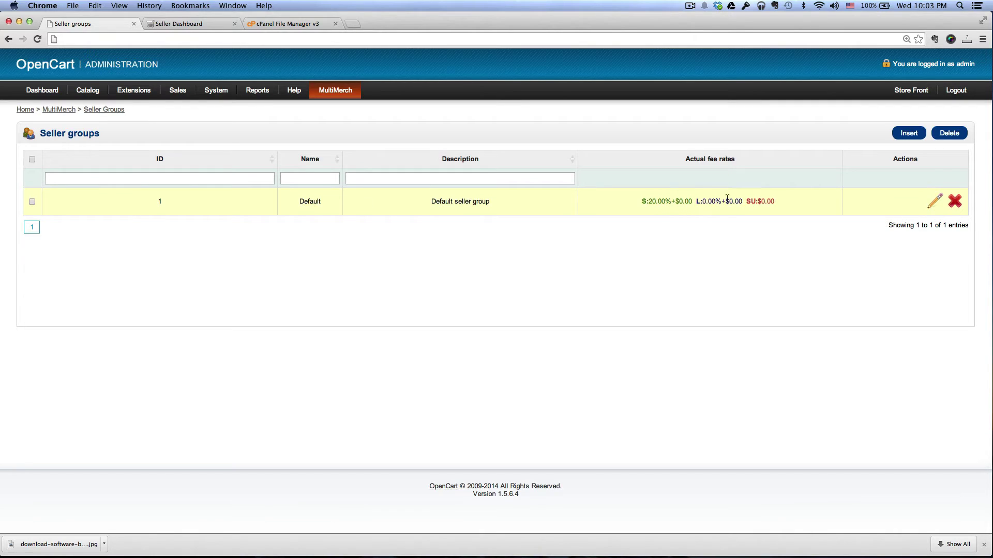
{"action": "left_click", "coordinate": [935, 204]}
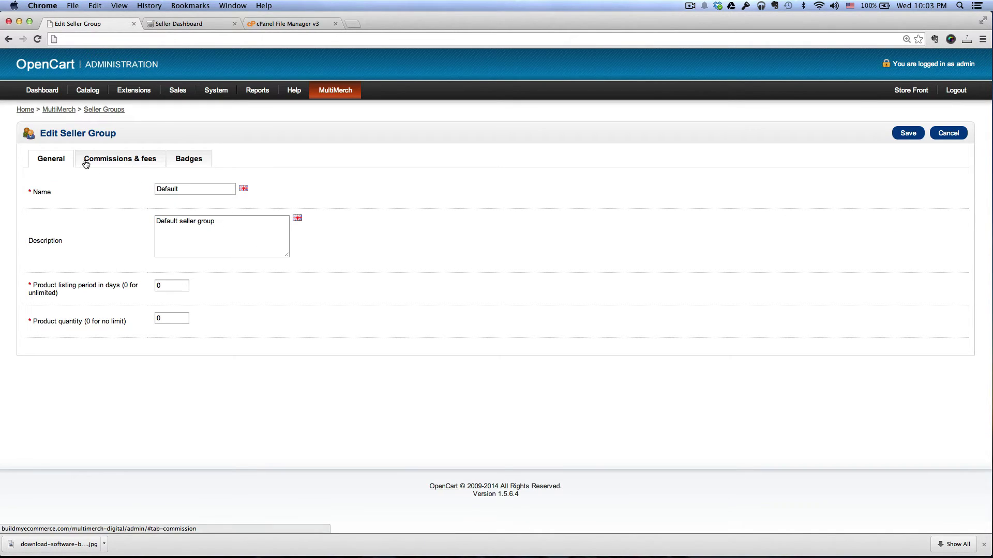
{"action": "left_click", "coordinate": [113, 160]}
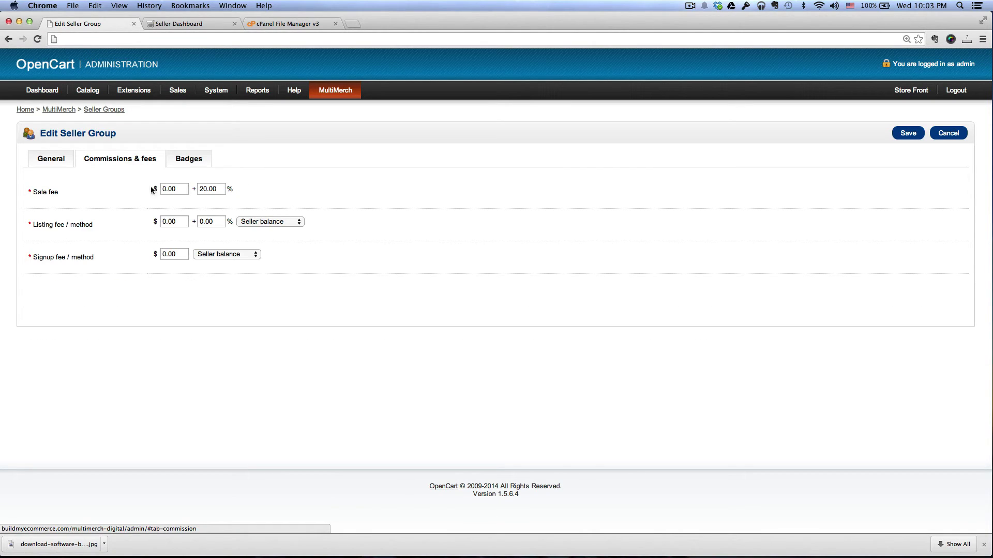
{"action": "left_click", "coordinate": [225, 190]}
{"action": "left_click", "coordinate": [259, 191]}
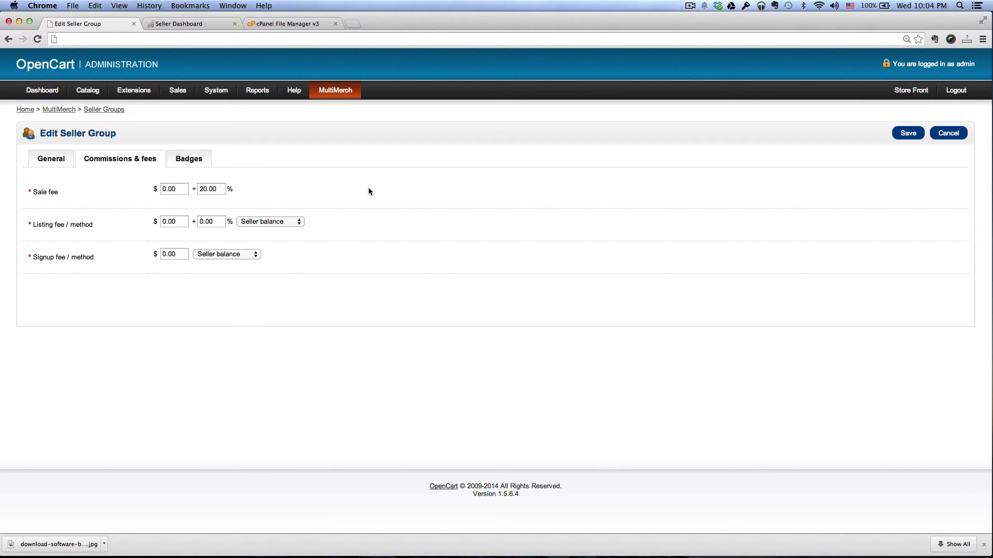
{"action": "double_click", "coordinate": [205, 188]}
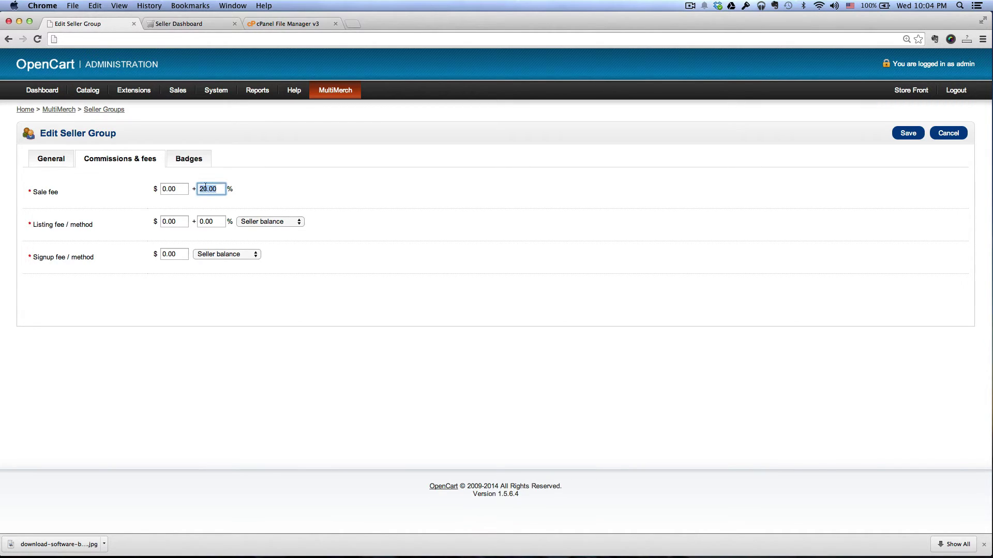
{"action": "left_click", "coordinate": [280, 180]}
Step: Open the MultiMerch Sellers list in the admin
{"action": "mouse_move", "coordinate": [342, 97]}
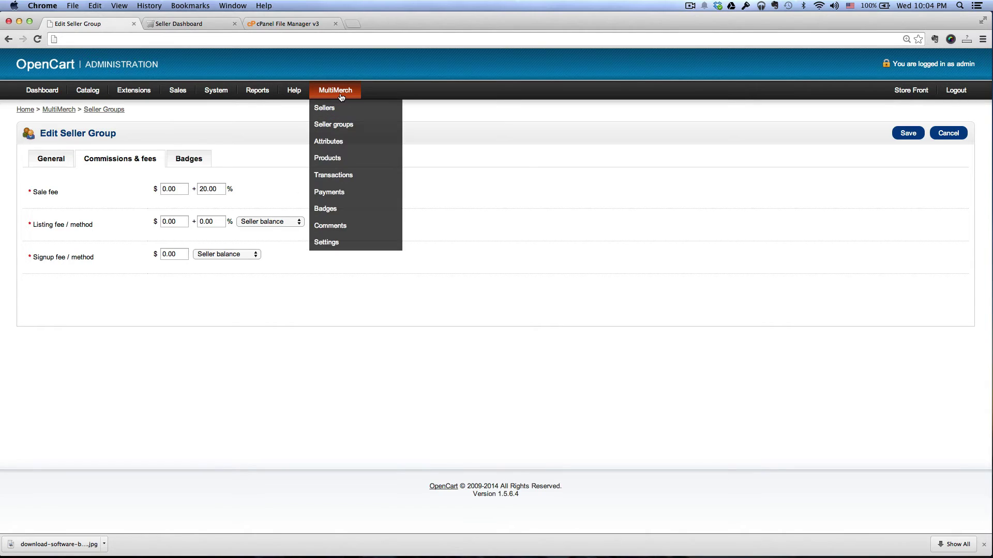
{"action": "left_click", "coordinate": [341, 112]}
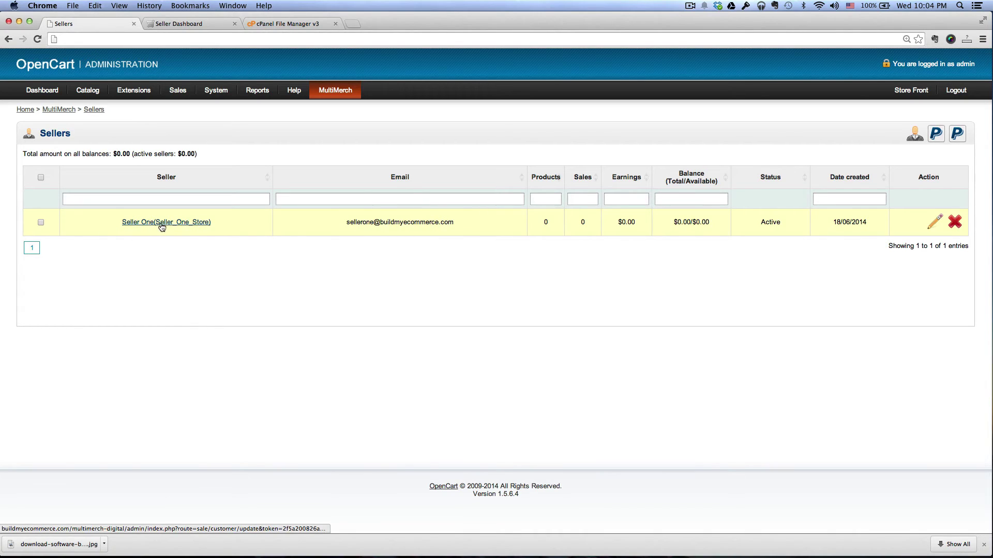
Step: Enter a 30% sale fee in Seller_One_Store's Commissions & fees and save
{"action": "left_click", "coordinate": [935, 224]}
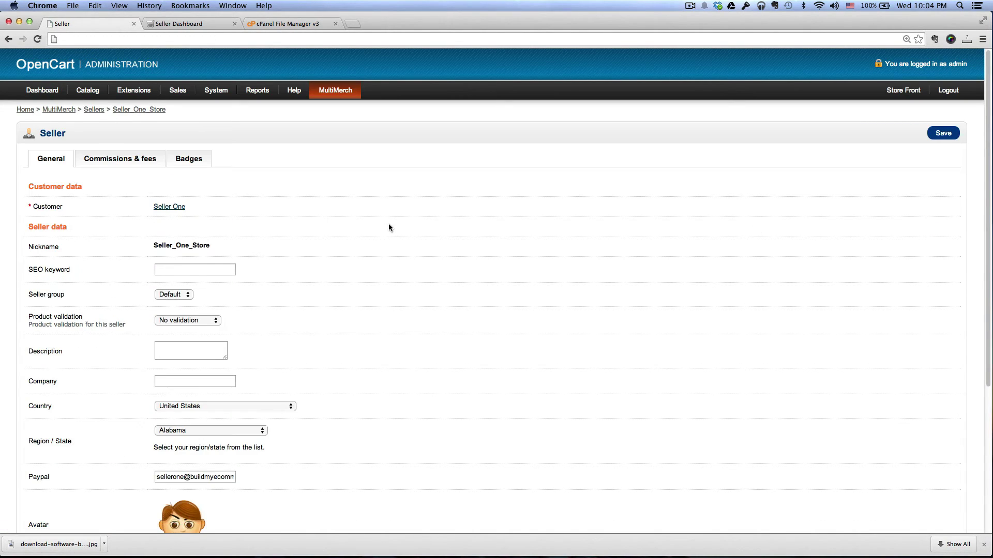
{"action": "left_click", "coordinate": [114, 164]}
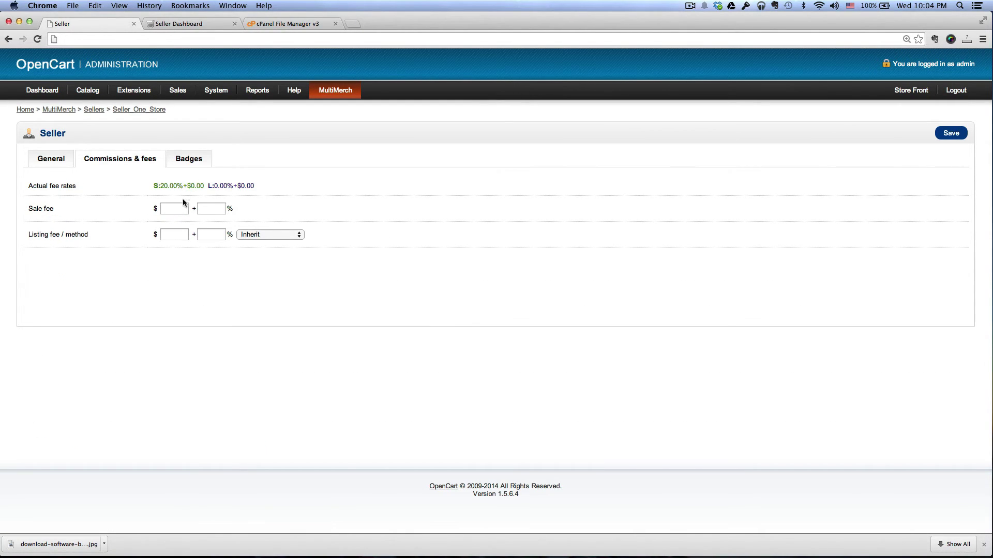
{"action": "left_click", "coordinate": [213, 207]}
{"action": "type", "text": "30"}
{"action": "left_click", "coordinate": [956, 133]}
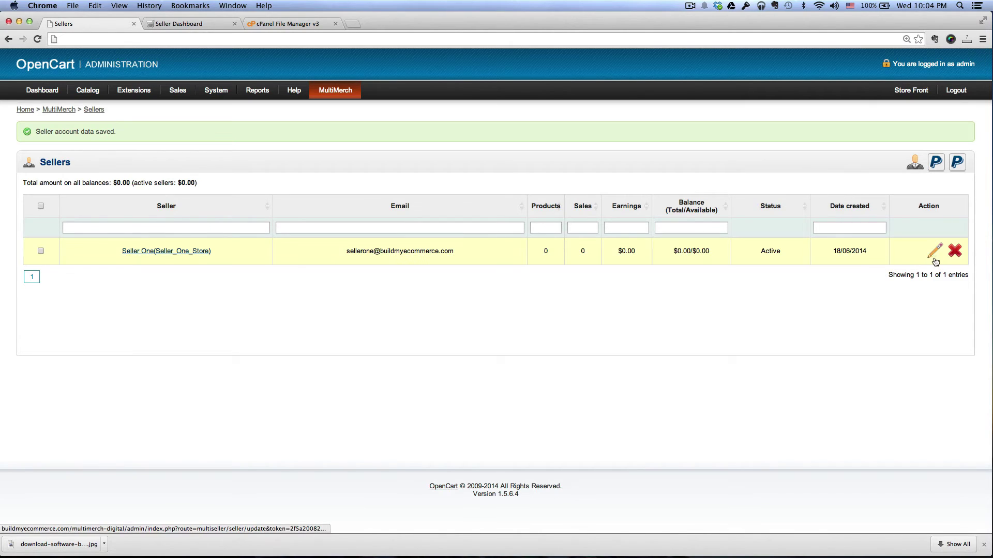
Step: Reopen Seller_One_Store's commissions to confirm the 30.00% sale rate
{"action": "left_click", "coordinate": [933, 252]}
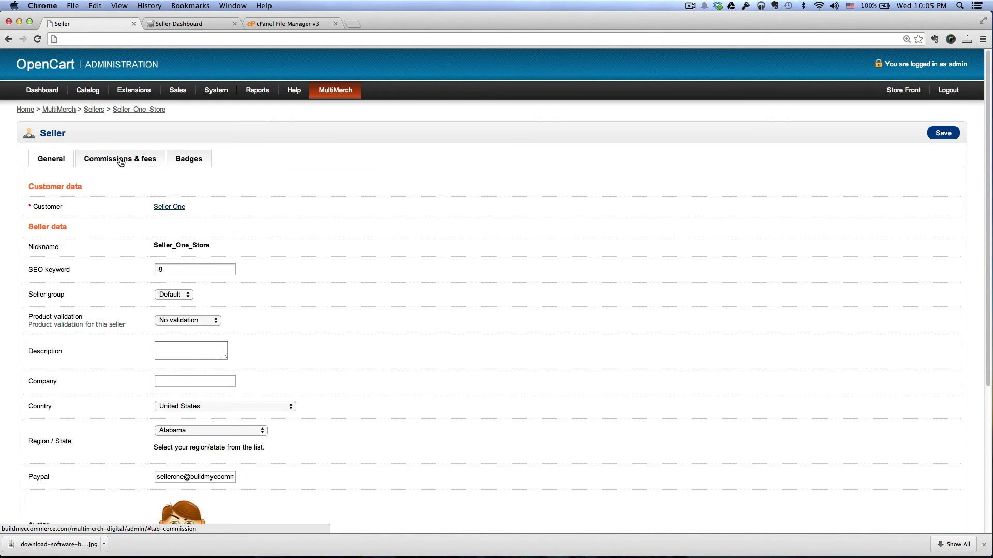
{"action": "left_click", "coordinate": [123, 162]}
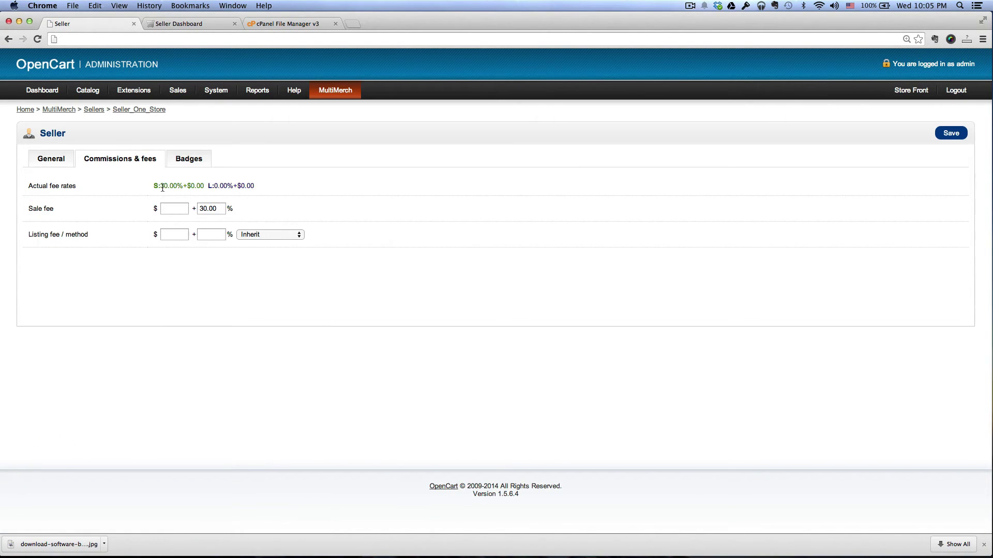
{"action": "left_click_drag", "start_coordinate": [162, 188], "coordinate": [177, 187]}
{"action": "left_click", "coordinate": [329, 188]}
Step: Reload the Seller Dashboard and check the sale fee now reads $0.00 + 30.00%
{"action": "left_click", "coordinate": [185, 25]}
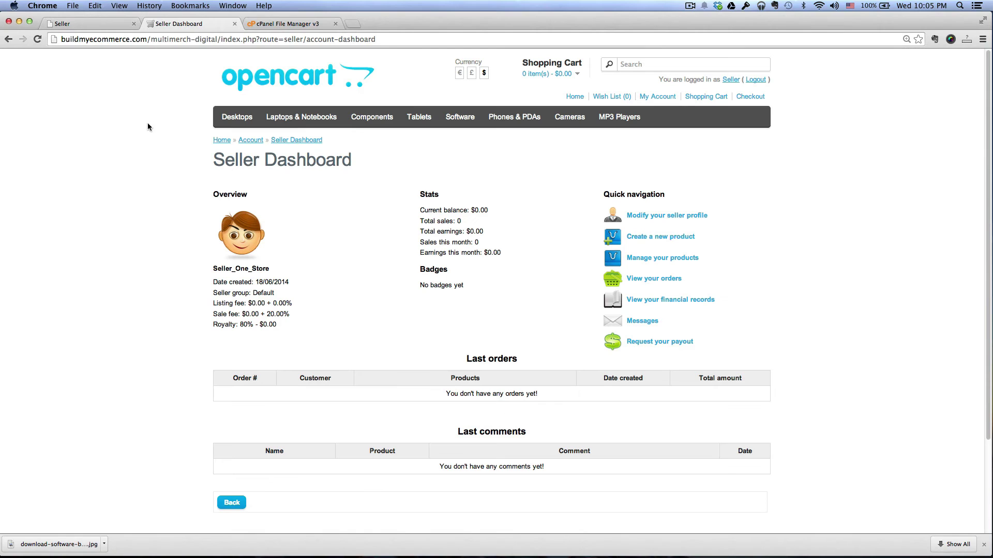
{"action": "left_click", "coordinate": [33, 42]}
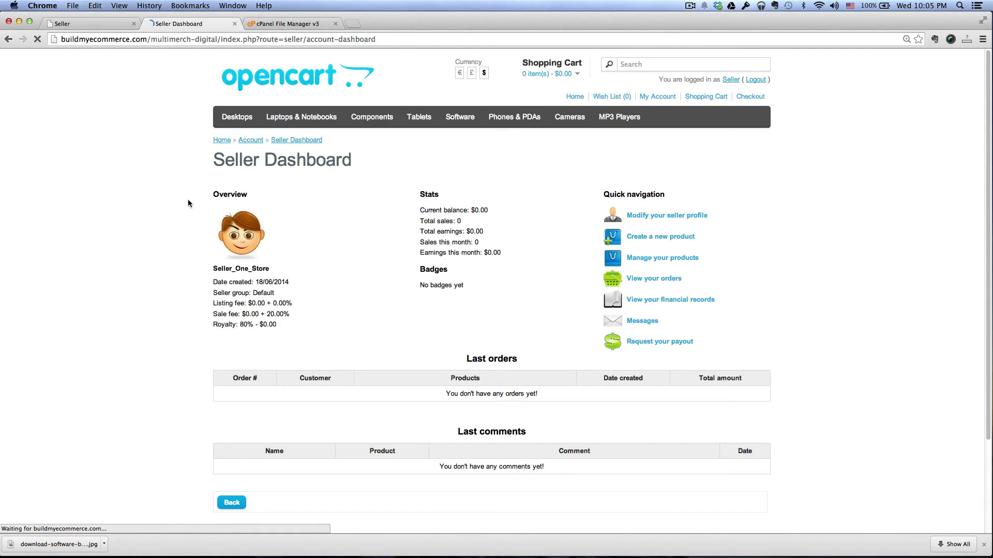
{"action": "left_click_drag", "start_coordinate": [267, 314], "coordinate": [288, 314]}
{"action": "left_click", "coordinate": [334, 324]}
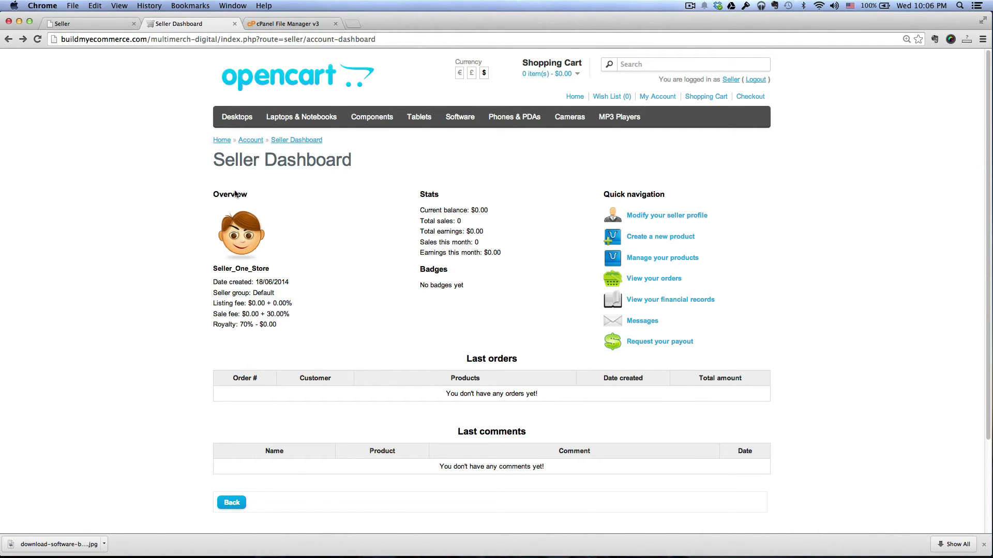
Step: Return to the admin page and open the Catalog > Categories list
{"action": "left_click", "coordinate": [88, 22]}
{"action": "mouse_move", "coordinate": [122, 92]}
{"action": "mouse_move", "coordinate": [87, 92]}
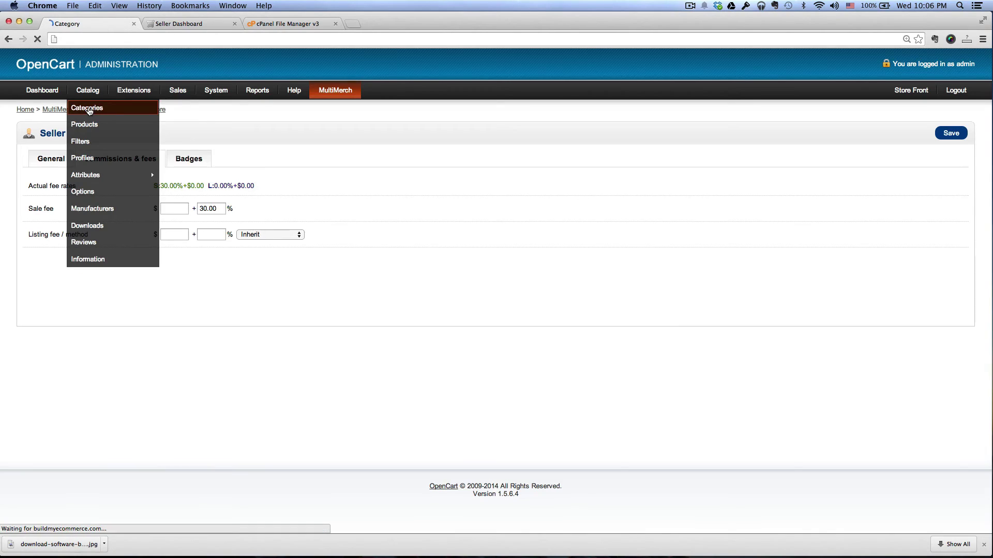
{"action": "left_click", "coordinate": [89, 109]}
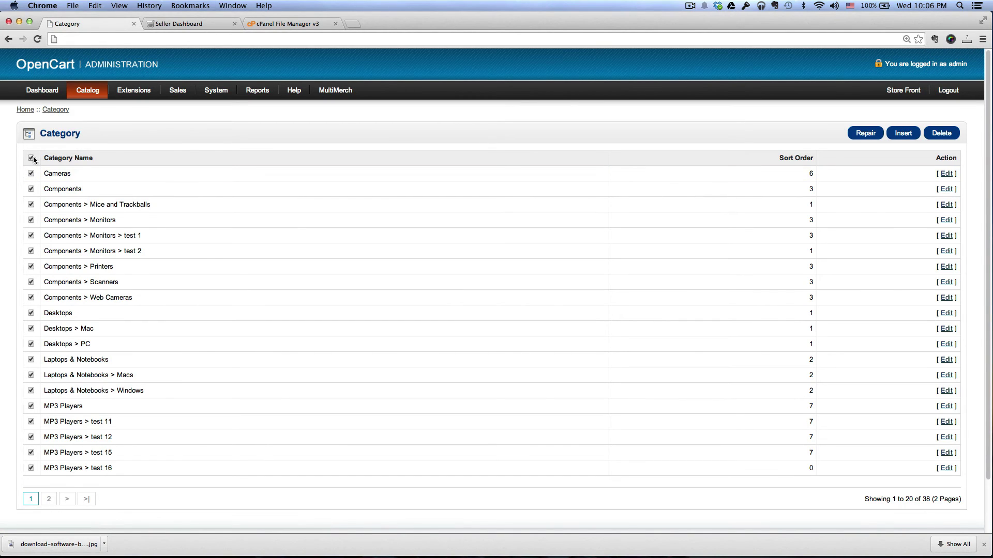
Step: Delete all store categories in two confirmed rounds until the list shows No results
{"action": "left_click", "coordinate": [942, 132]}
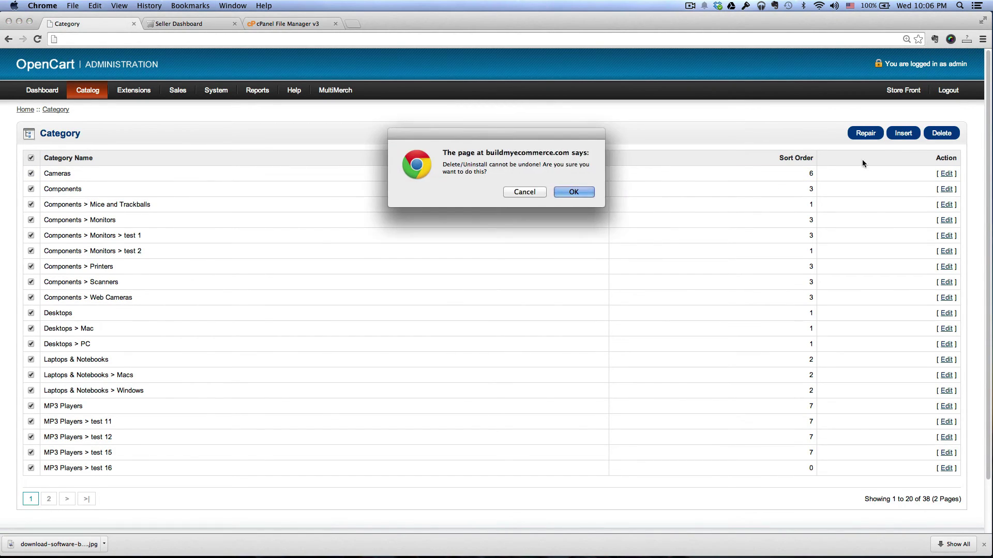
{"action": "left_click", "coordinate": [574, 192]}
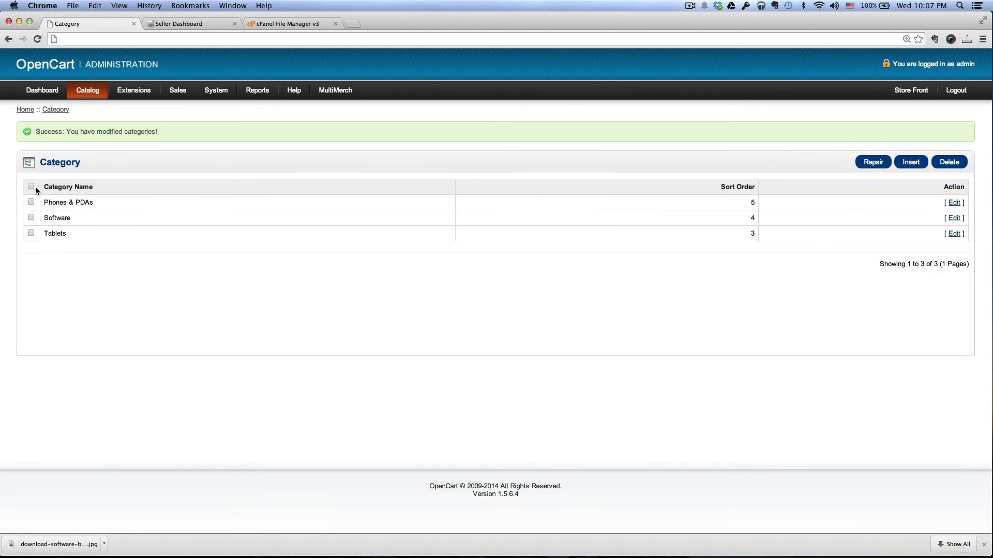
{"action": "left_click", "coordinate": [948, 164]}
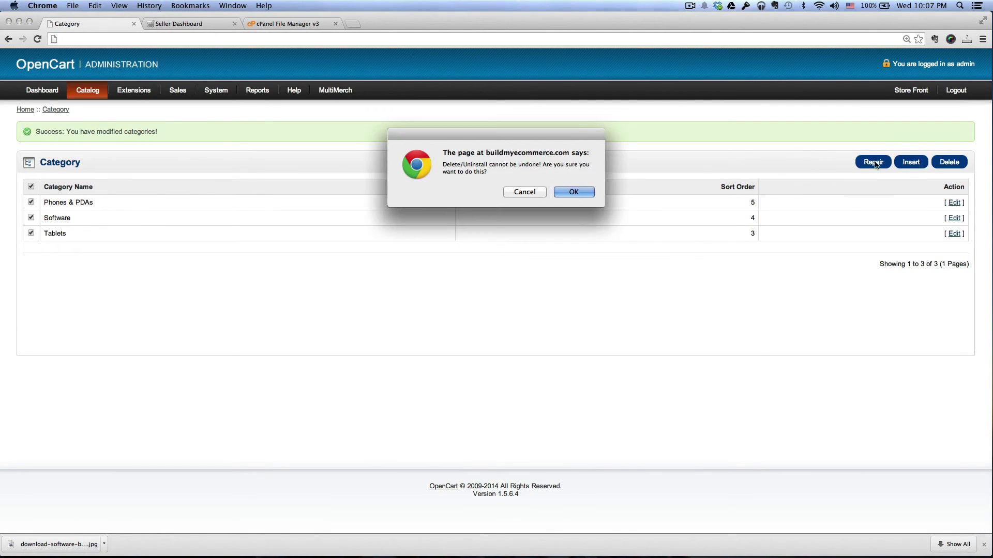
{"action": "left_click", "coordinate": [572, 193]}
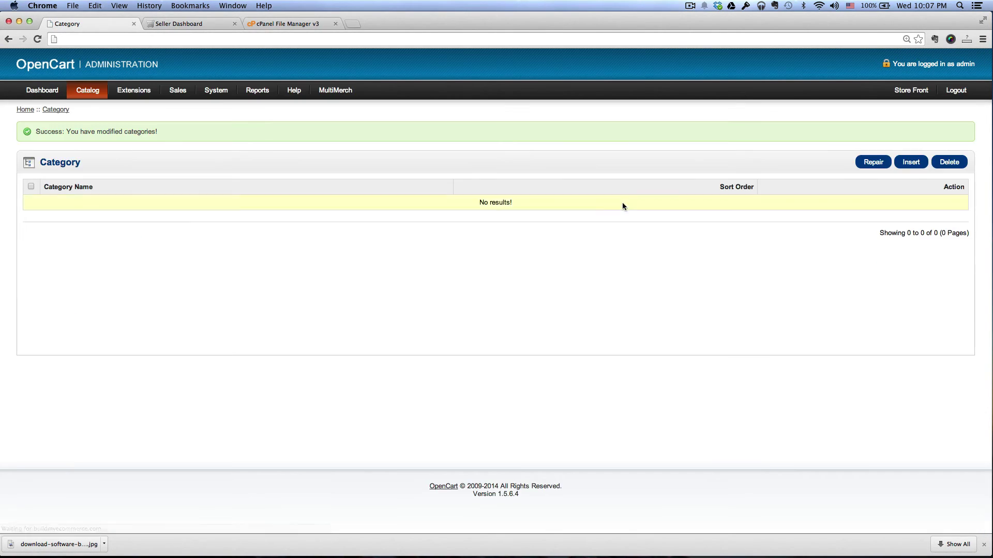
Step: Start a new category named 'OpenCart Extensions'
{"action": "left_click", "coordinate": [911, 163]}
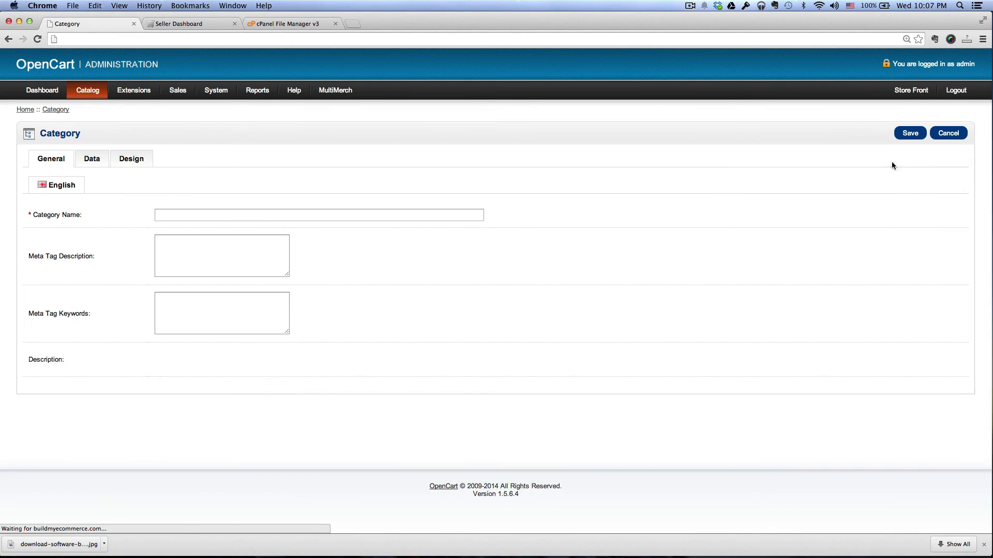
{"action": "left_click", "coordinate": [268, 216]}
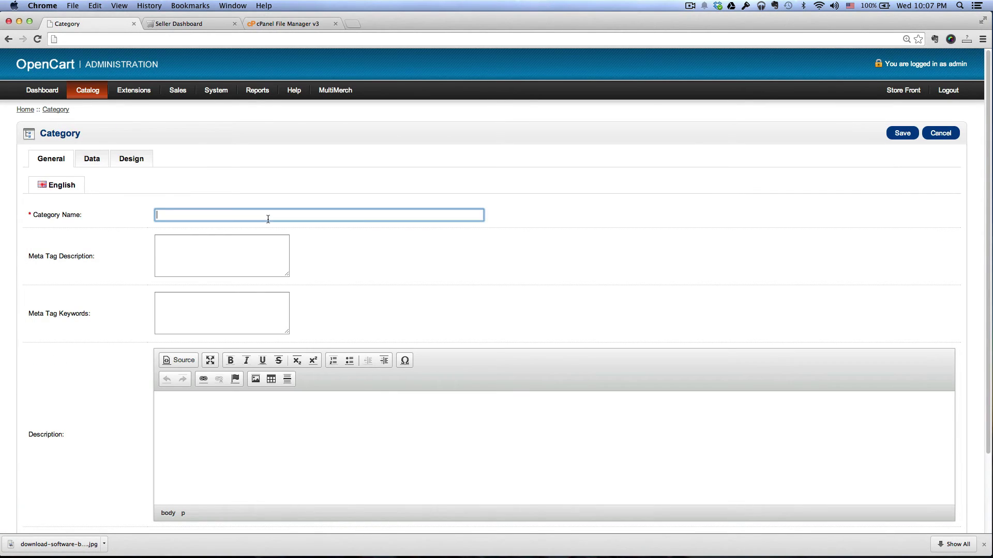
{"action": "type", "text": "OpenCart E"}
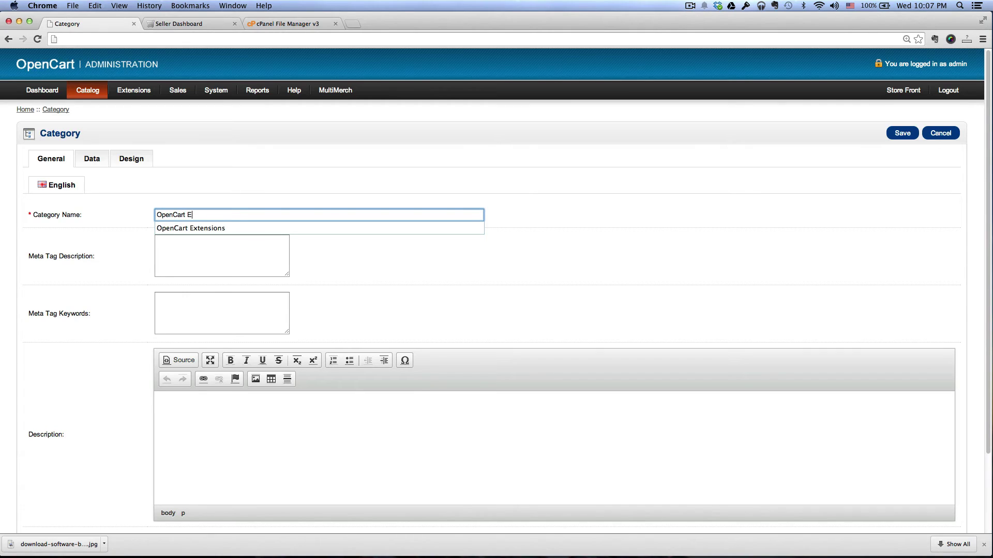
{"action": "key", "text": "Down"}
{"action": "key", "text": "Tab"}
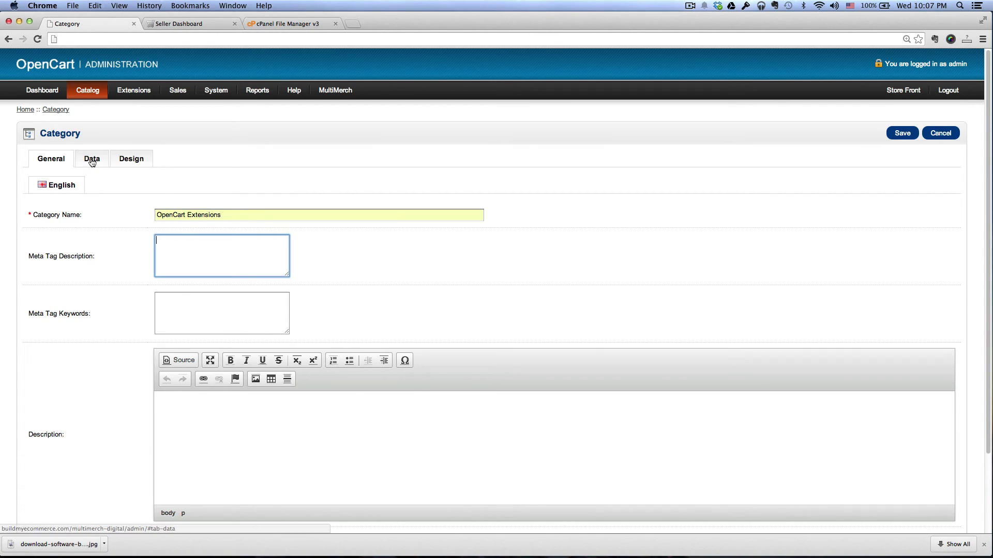
Step: Give it SEO keyword opencart-extensions, save the category, and return to the seller dashboard
{"action": "left_click", "coordinate": [94, 162]}
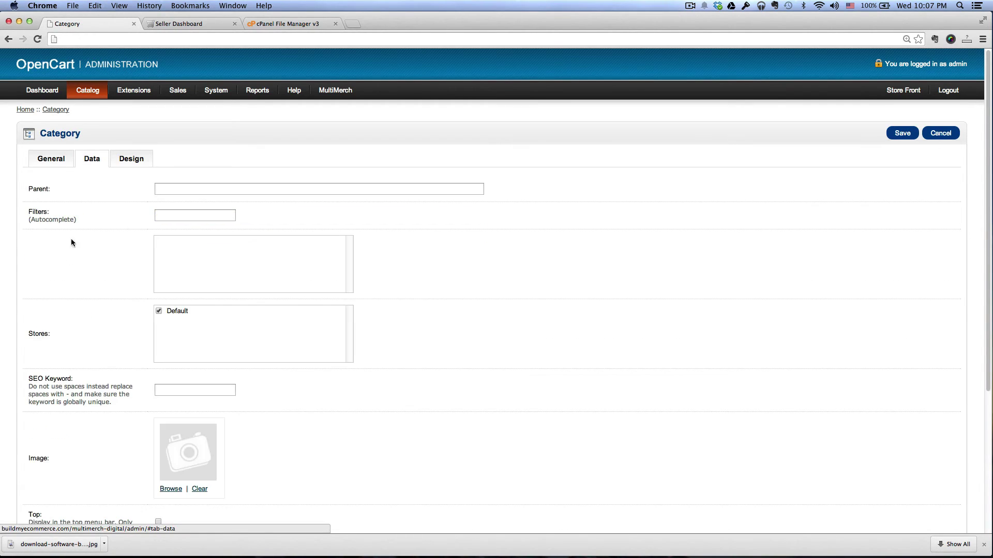
{"action": "scroll", "coordinate": [67, 259], "scroll_direction": "down", "scroll_amount": 2}
{"action": "left_click", "coordinate": [228, 329]}
{"action": "type", "text": "opencart-extensions"}
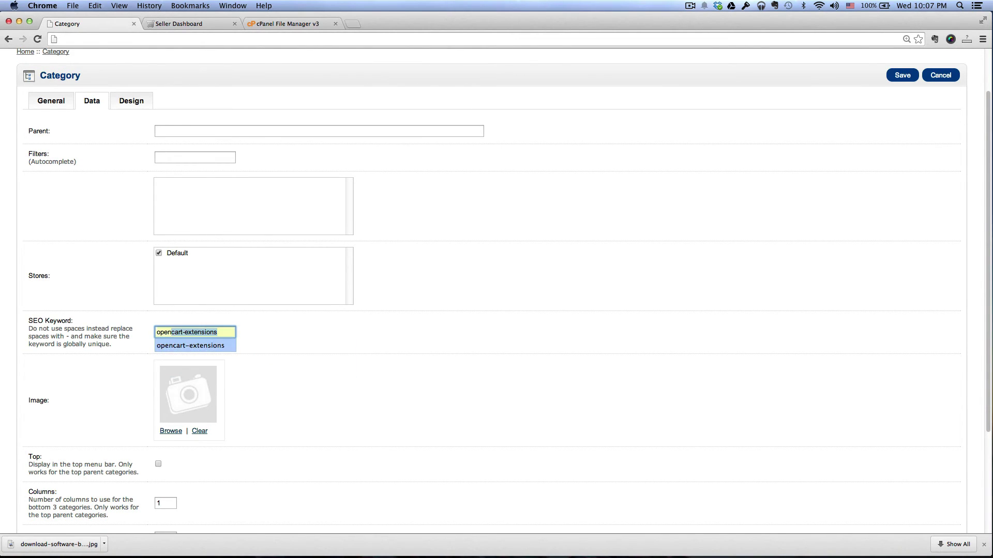
{"action": "key", "text": "Return"}
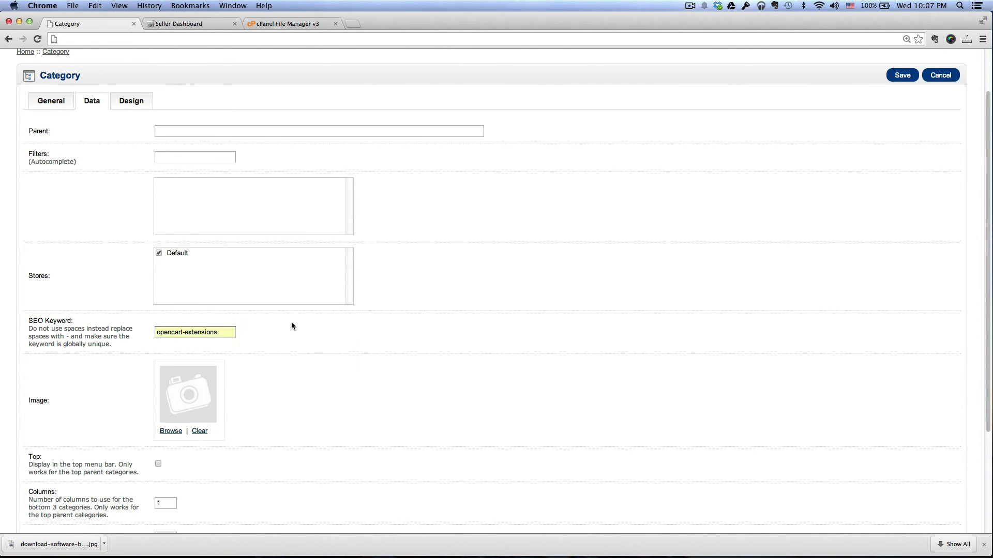
{"action": "scroll", "coordinate": [286, 345], "scroll_direction": "down", "scroll_amount": 3}
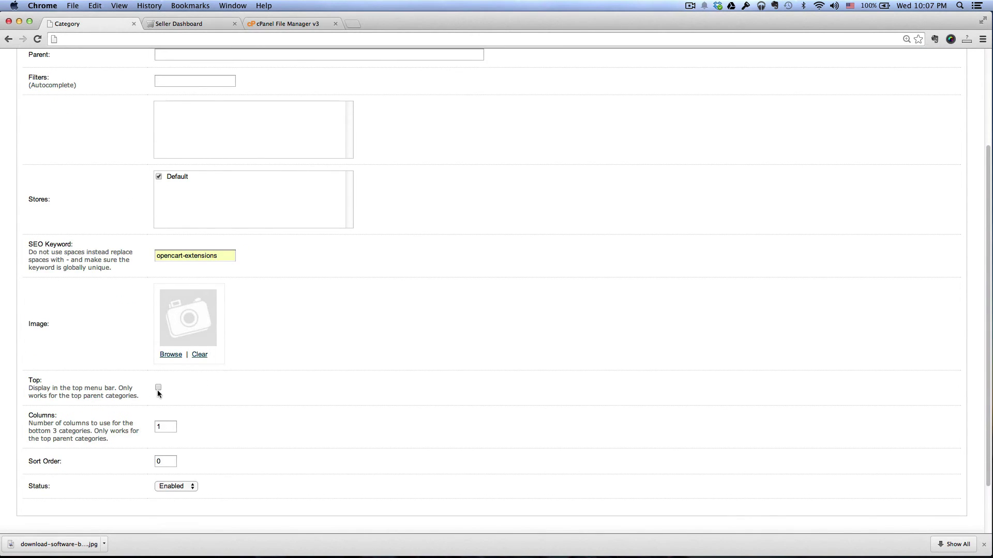
{"action": "scroll", "coordinate": [549, 367], "scroll_direction": "up", "scroll_amount": 5}
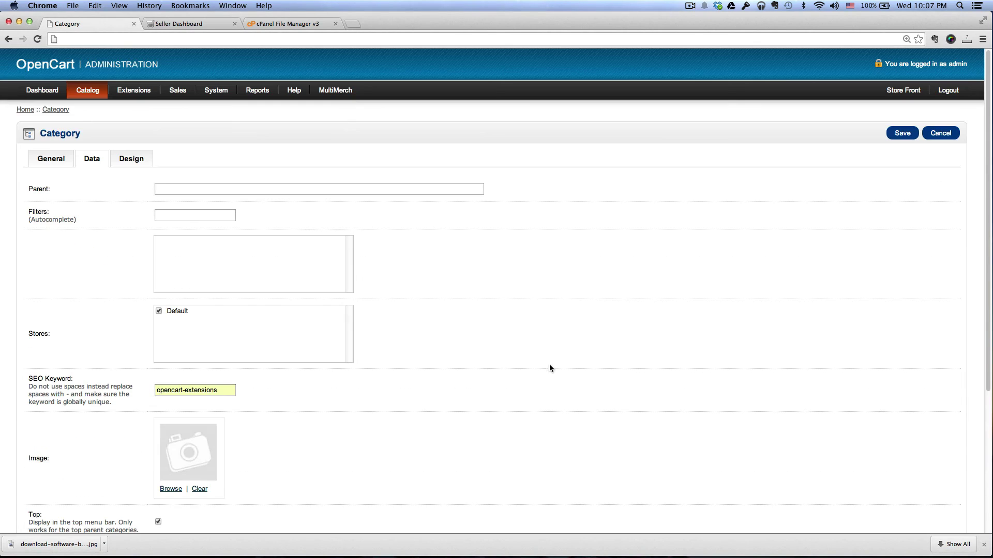
{"action": "left_click", "coordinate": [902, 134]}
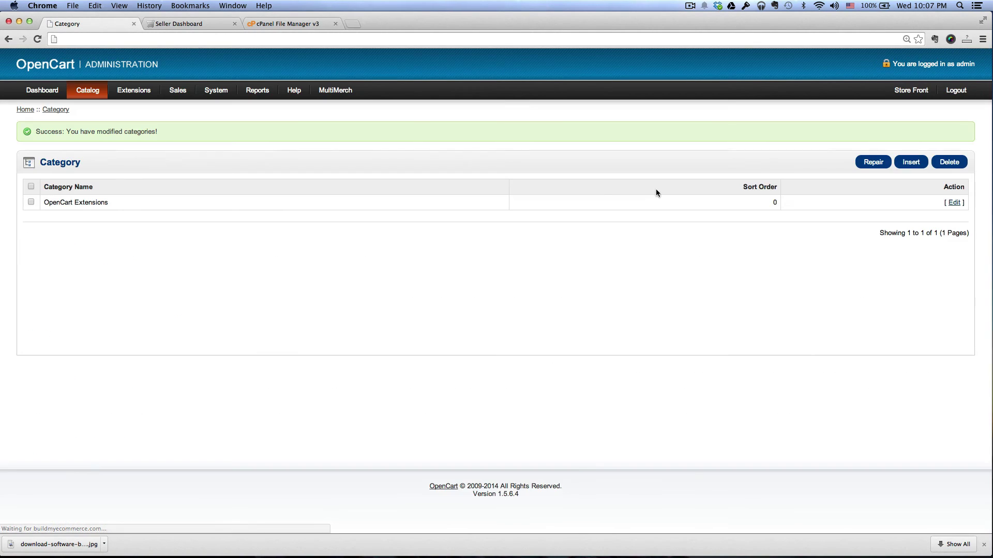
{"action": "left_click", "coordinate": [209, 24]}
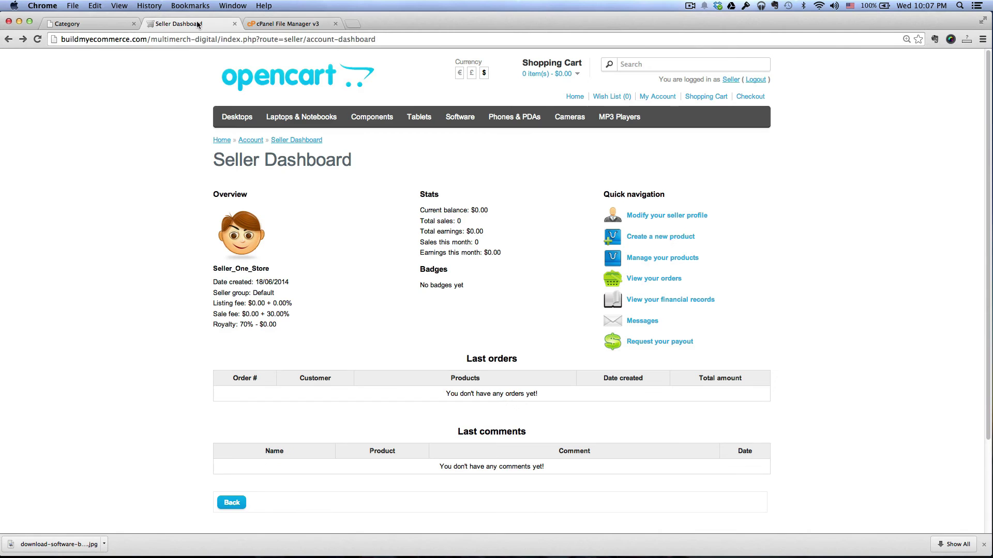
Step: Reload the dashboard and start a product 'OpenCart Extension' described as 'OpenCart Extension for sale.'
{"action": "left_click", "coordinate": [39, 42]}
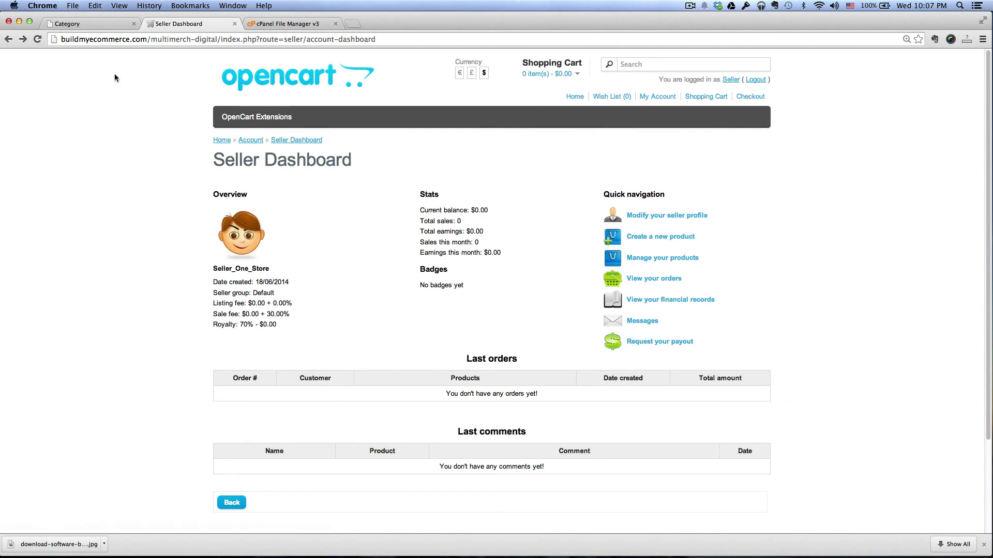
{"action": "left_click", "coordinate": [667, 237]}
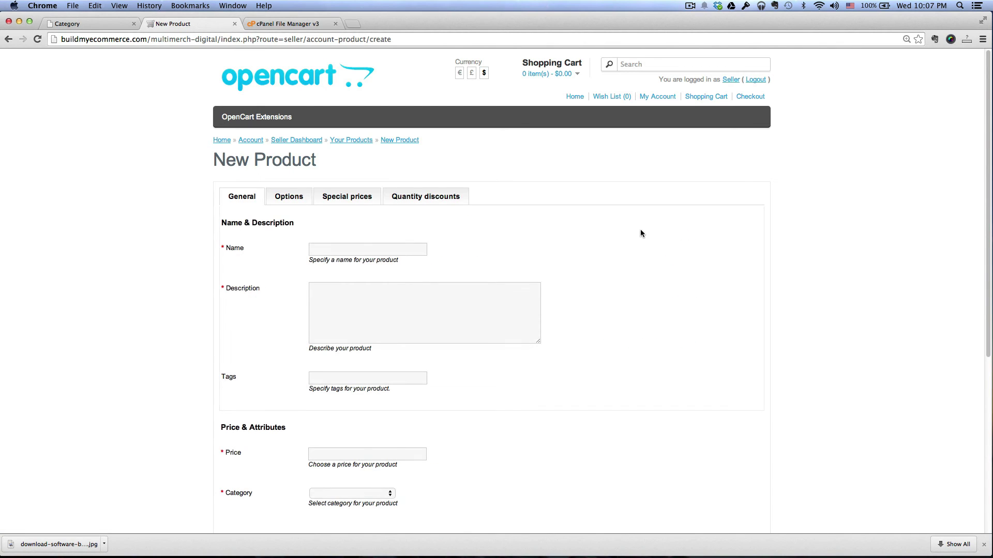
{"action": "left_click", "coordinate": [422, 250]}
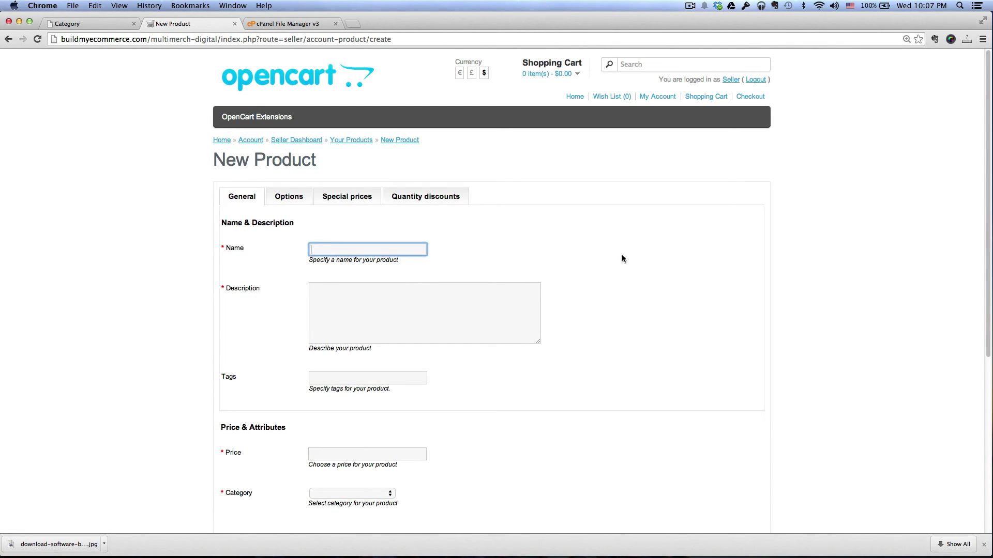
{"action": "type", "text": "OpenCart Extension"}
{"action": "left_click", "coordinate": [538, 304]}
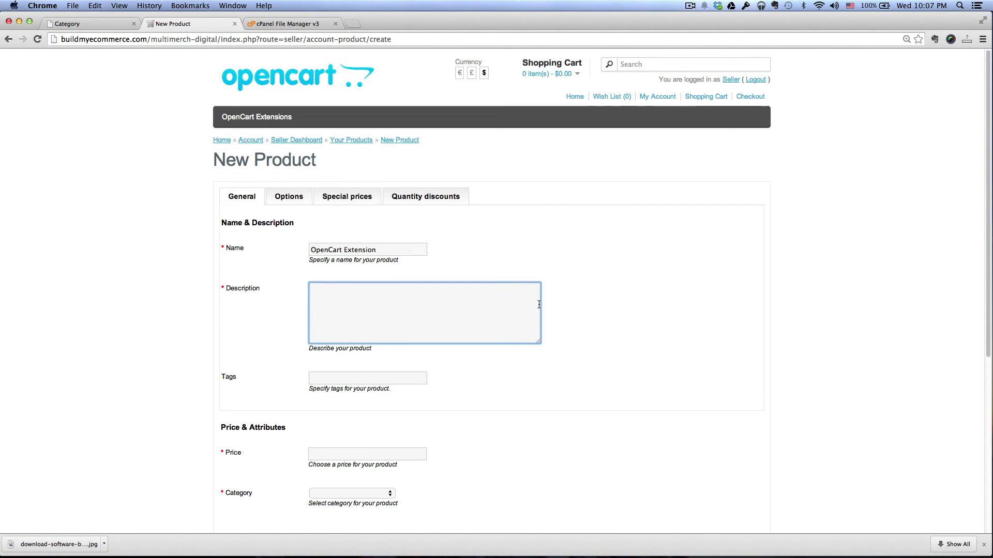
{"action": "type", "text": "OpenCart Extension for sale."}
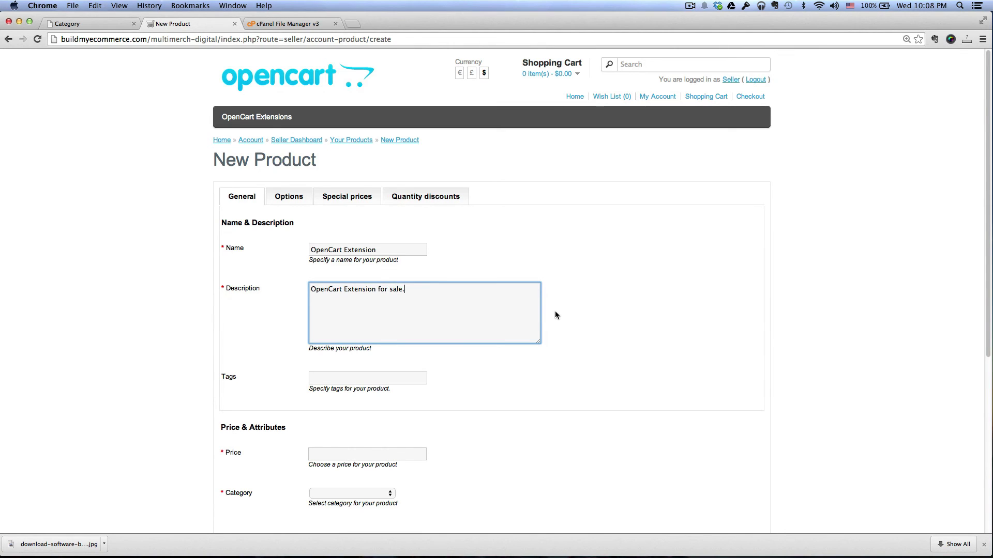
{"action": "scroll", "coordinate": [557, 311], "scroll_direction": "down", "scroll_amount": 4}
Step: Set the price to 150.00 and the category to OpenCart Extensions
{"action": "left_click", "coordinate": [410, 347]}
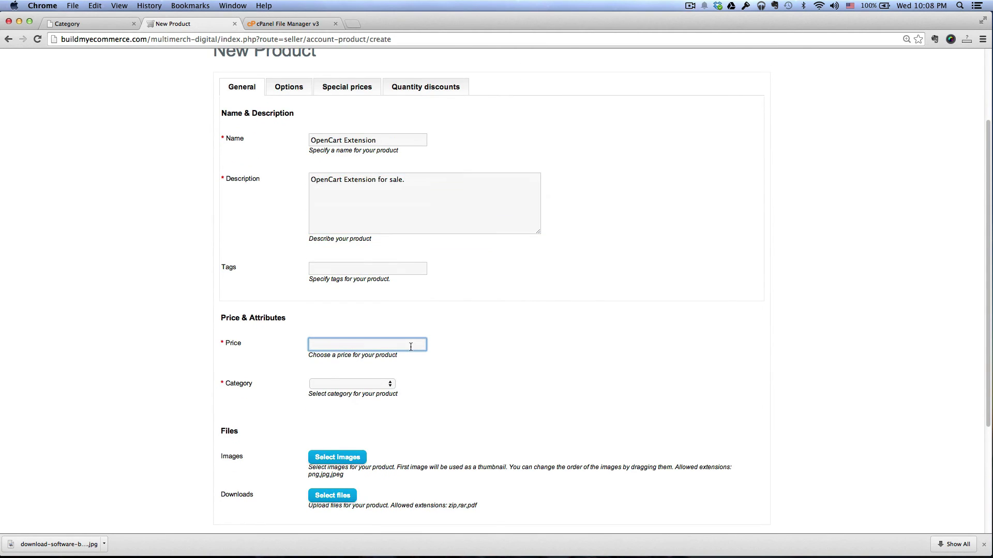
{"action": "type", "text": "150.00"}
{"action": "scroll", "coordinate": [402, 361], "scroll_direction": "down", "scroll_amount": 1}
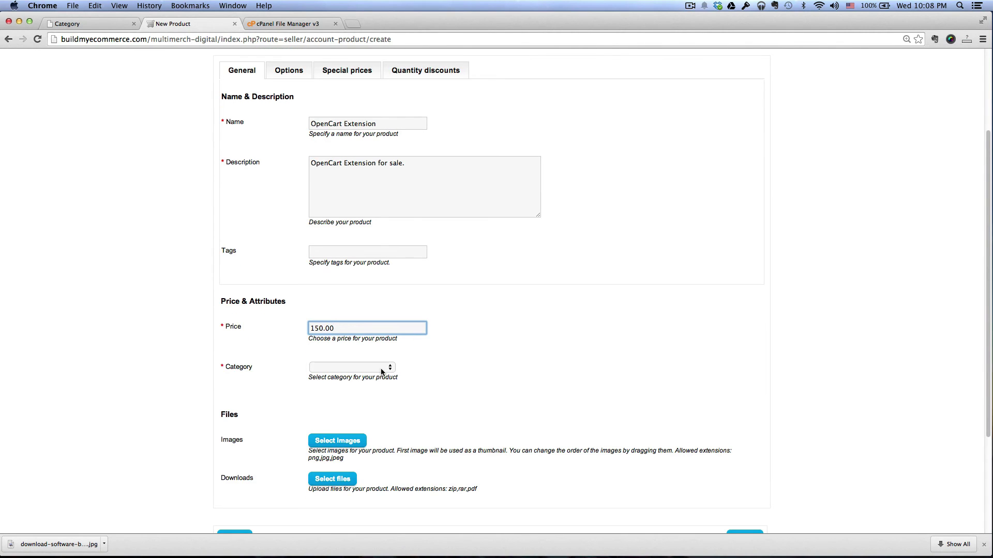
{"action": "left_click", "coordinate": [392, 367]}
{"action": "left_click", "coordinate": [381, 376]}
{"action": "scroll", "coordinate": [475, 374], "scroll_direction": "down", "scroll_amount": 5}
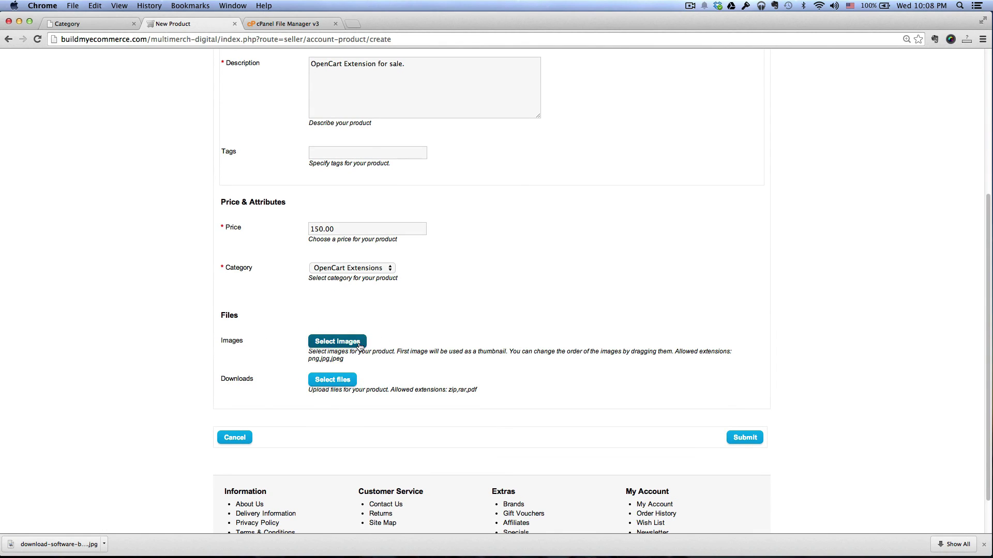
Step: Upload download-software-box.jpg as the product image
{"action": "left_click", "coordinate": [359, 345]}
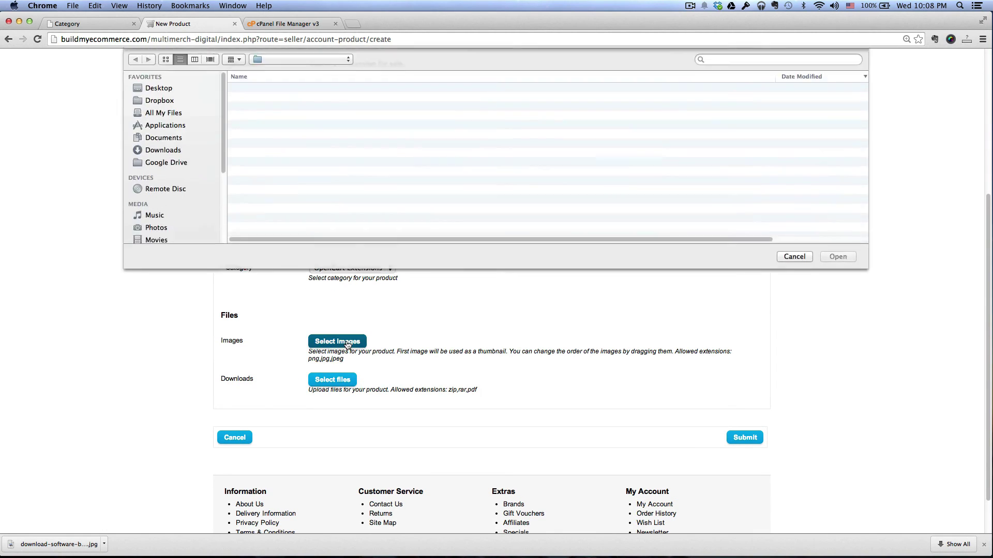
{"action": "left_click", "coordinate": [289, 90]}
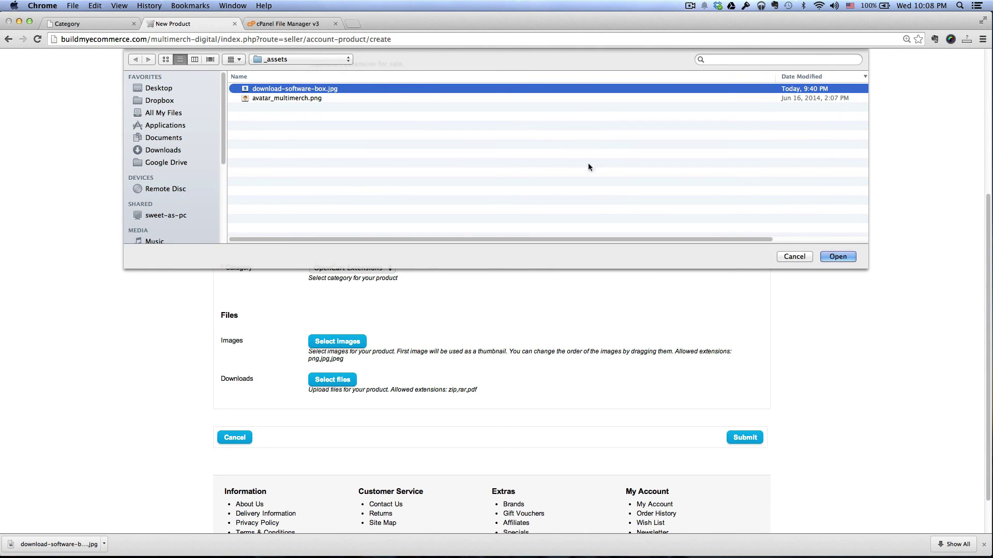
{"action": "left_click", "coordinate": [836, 256]}
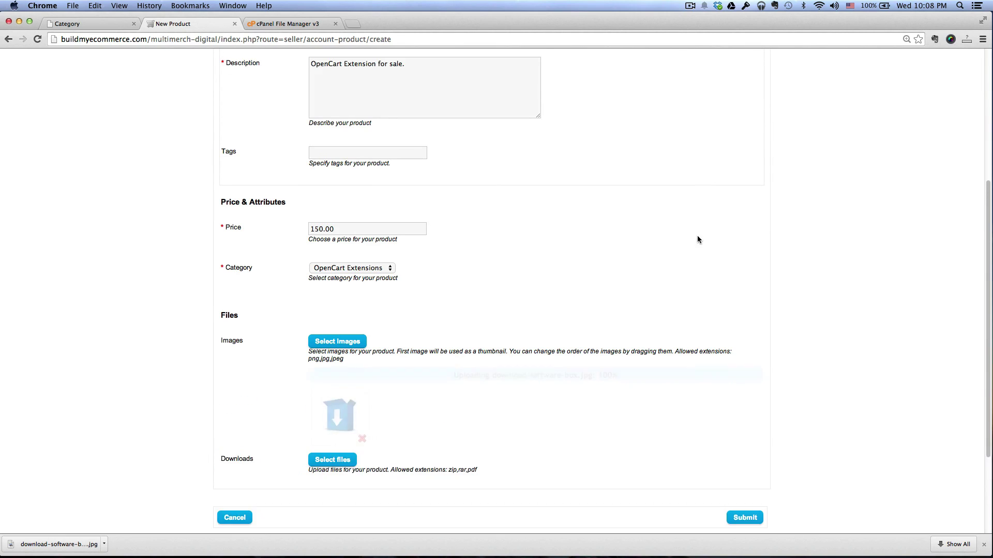
{"action": "scroll", "coordinate": [696, 256], "scroll_direction": "down", "scroll_amount": 2}
{"action": "scroll", "coordinate": [696, 257], "scroll_direction": "down", "scroll_amount": 1}
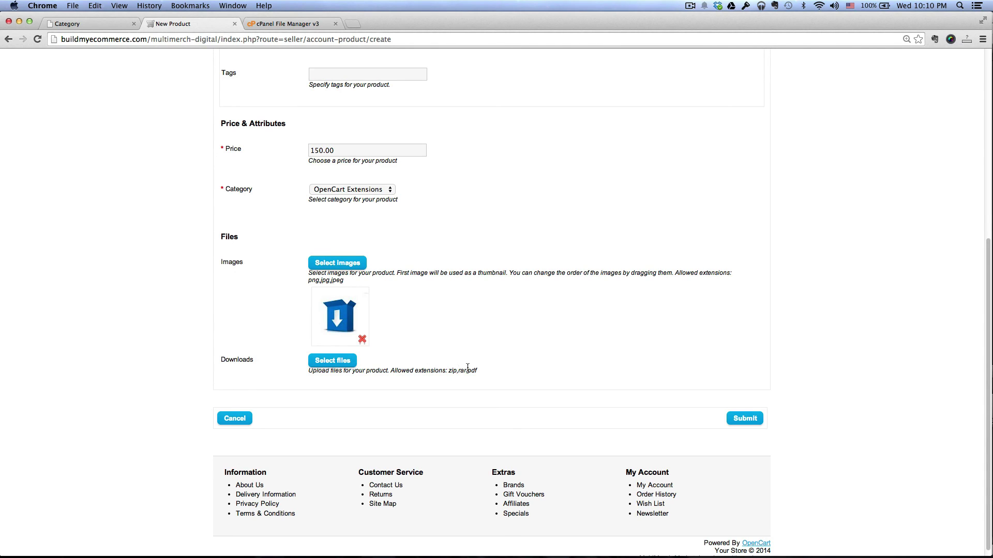
Step: Attach opencart_extension.zip from the zip_file folder as the download and submit the product
{"action": "left_click", "coordinate": [327, 366]}
{"action": "left_click", "coordinate": [295, 60]}
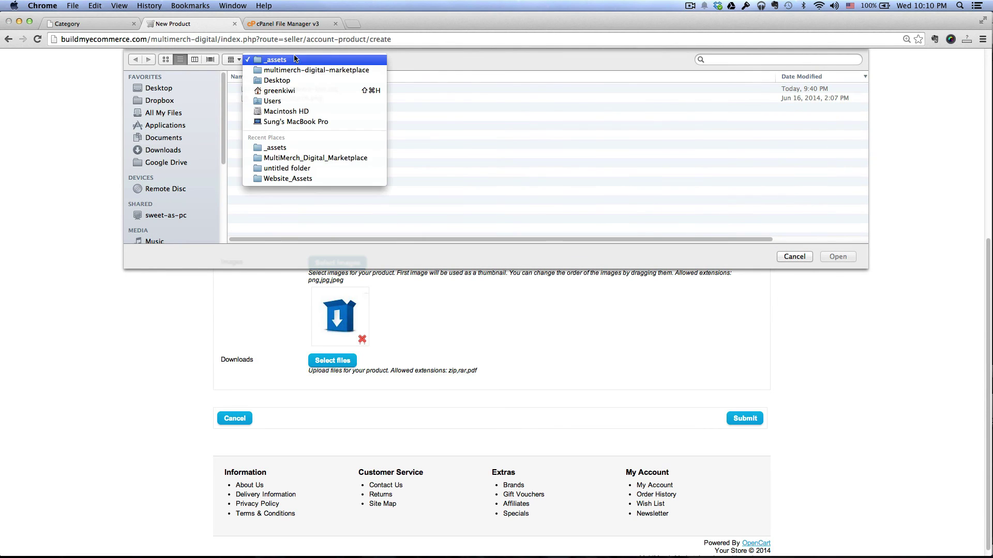
{"action": "left_click", "coordinate": [298, 70]}
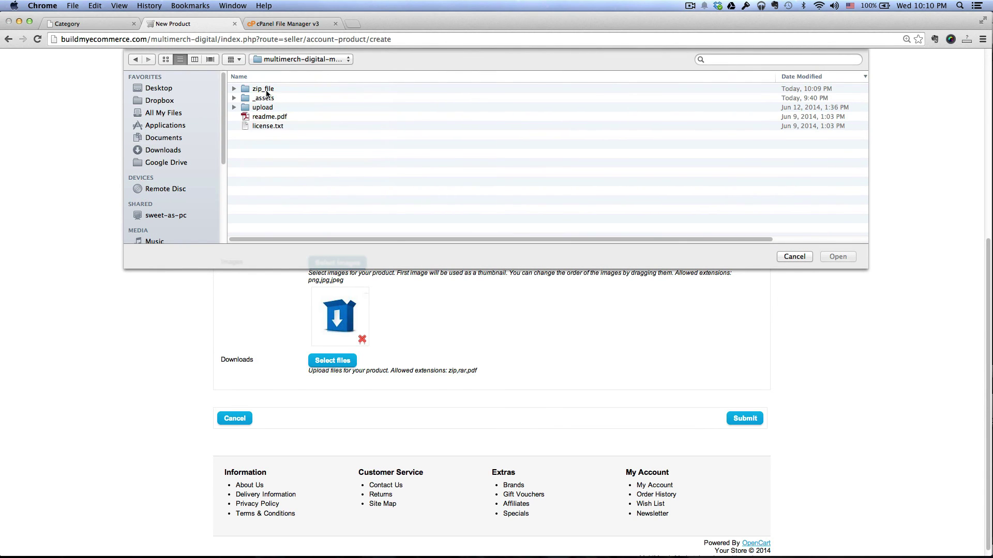
{"action": "double_click", "coordinate": [263, 89]}
{"action": "left_click", "coordinate": [287, 89]}
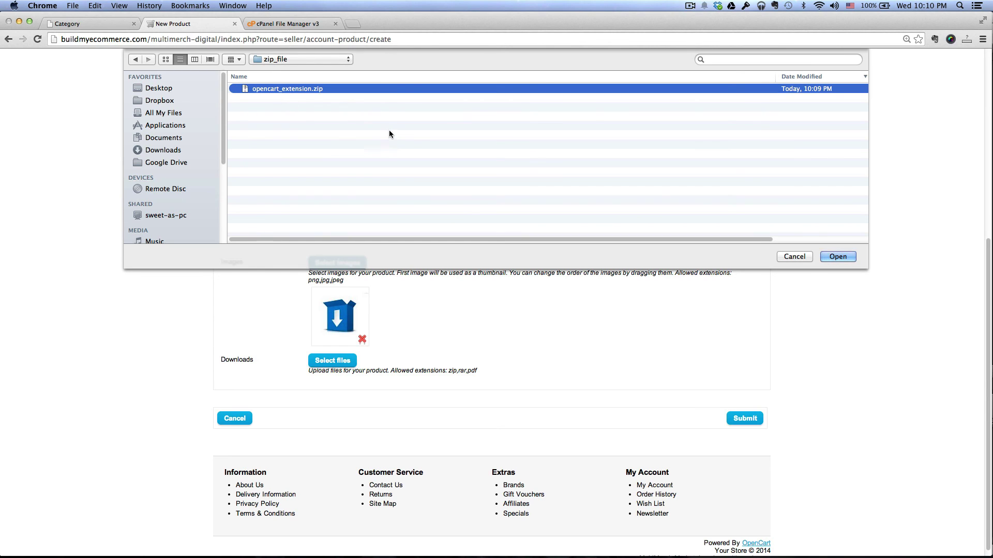
{"action": "left_click", "coordinate": [837, 258]}
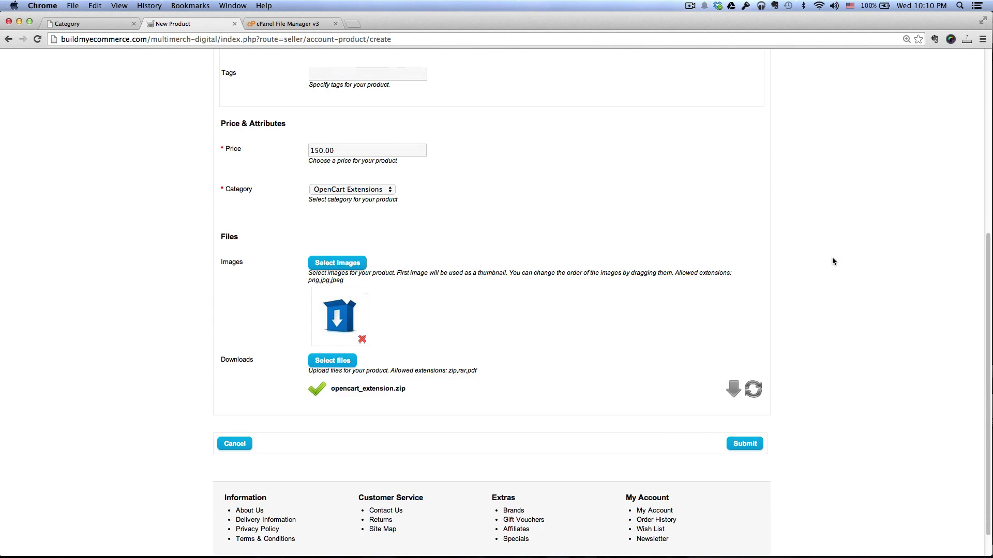
{"action": "left_click", "coordinate": [748, 444]}
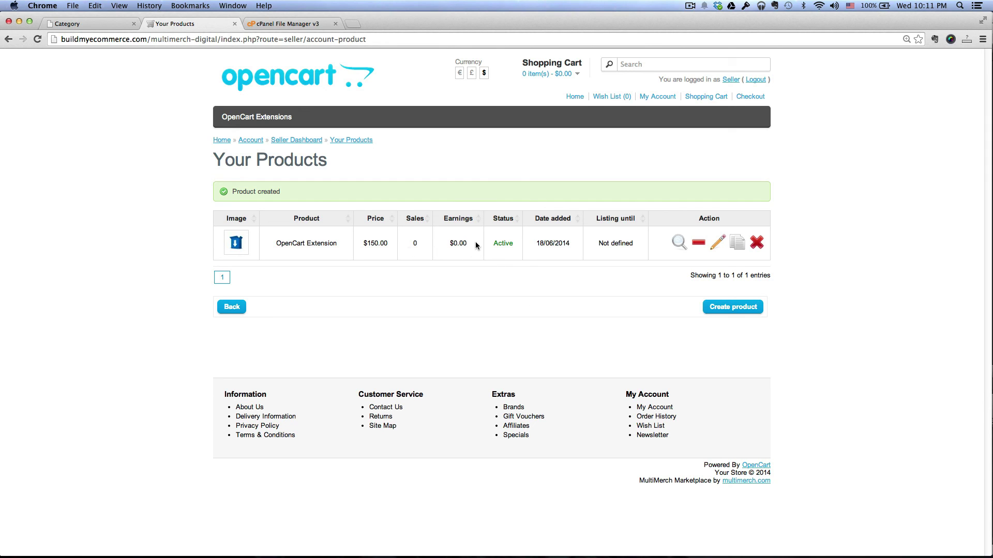
Step: Open the OpenCart Extensions category from the store's top menu
{"action": "left_click", "coordinate": [267, 123]}
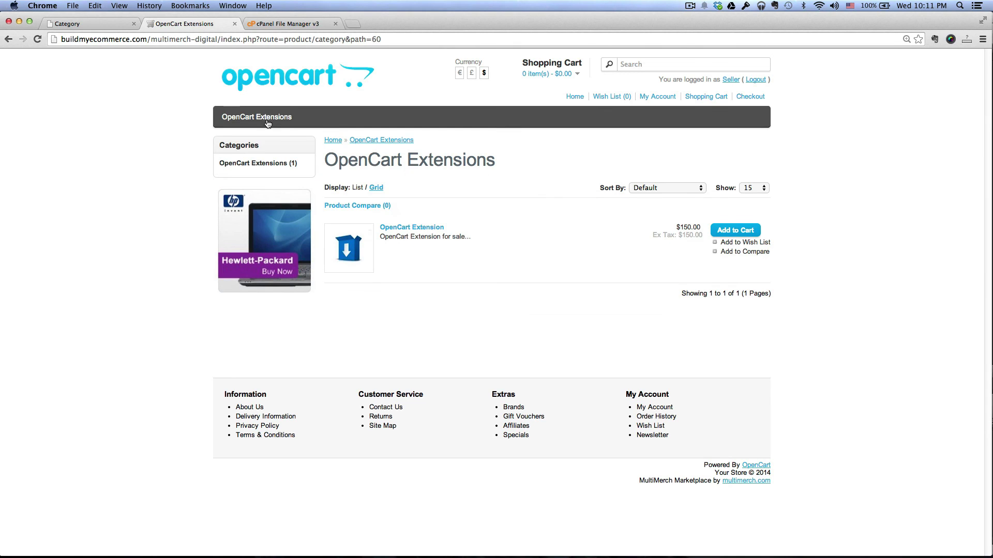